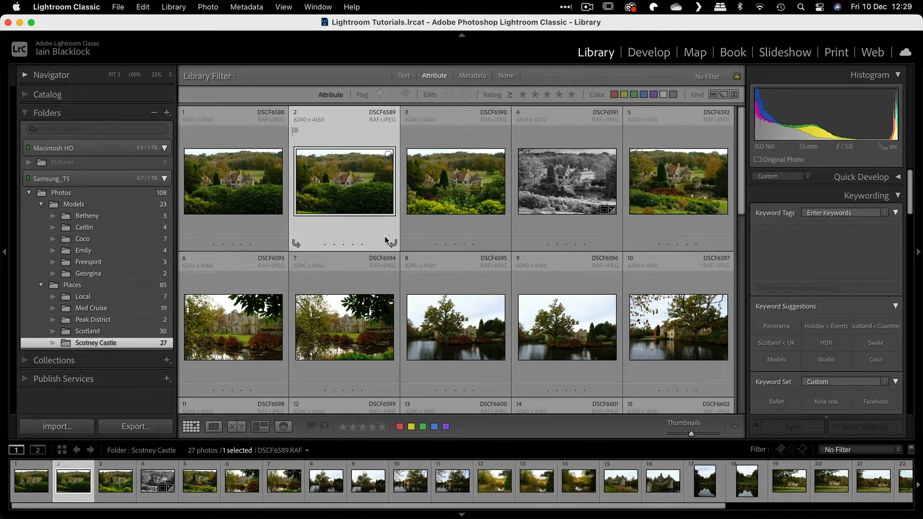
- Open the Library View Options and review the Loupe View settings before returning to the Grid View settings
{"action": "left_click", "coordinate": [282, 7]}
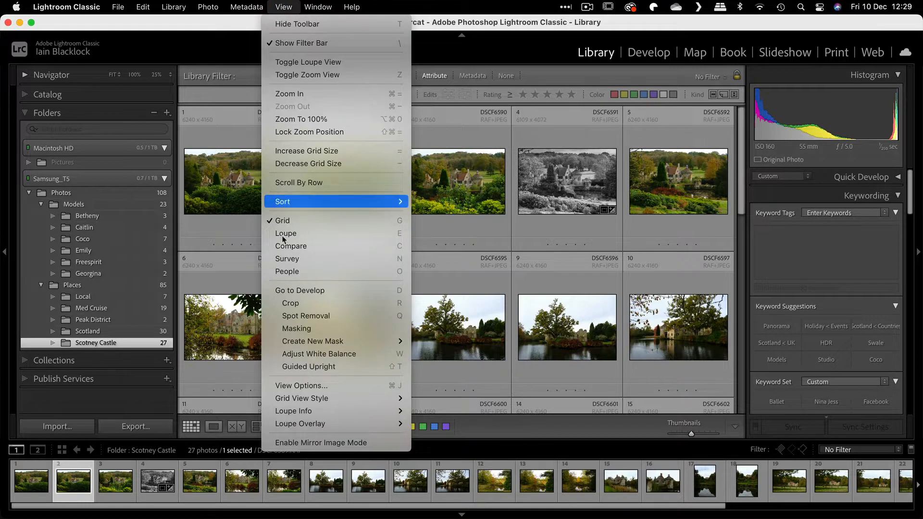
{"action": "left_click", "coordinate": [278, 388]}
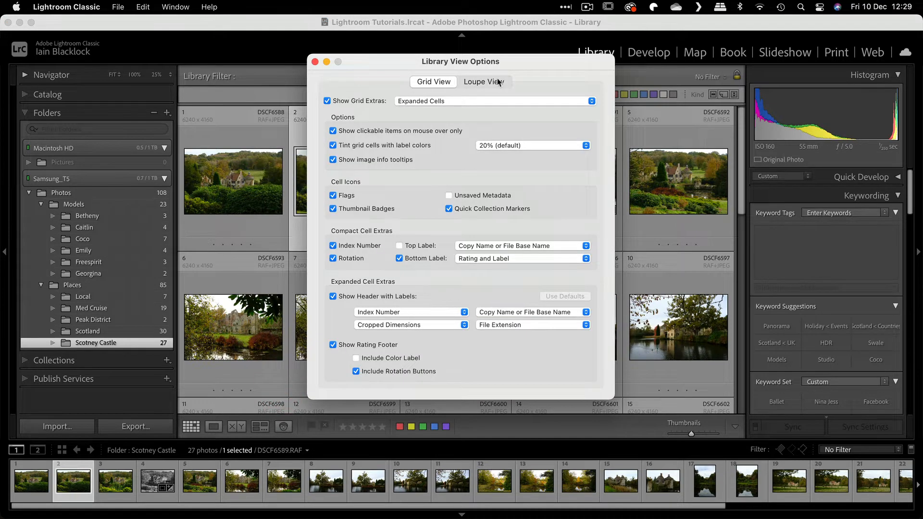
{"action": "left_click", "coordinate": [481, 83]}
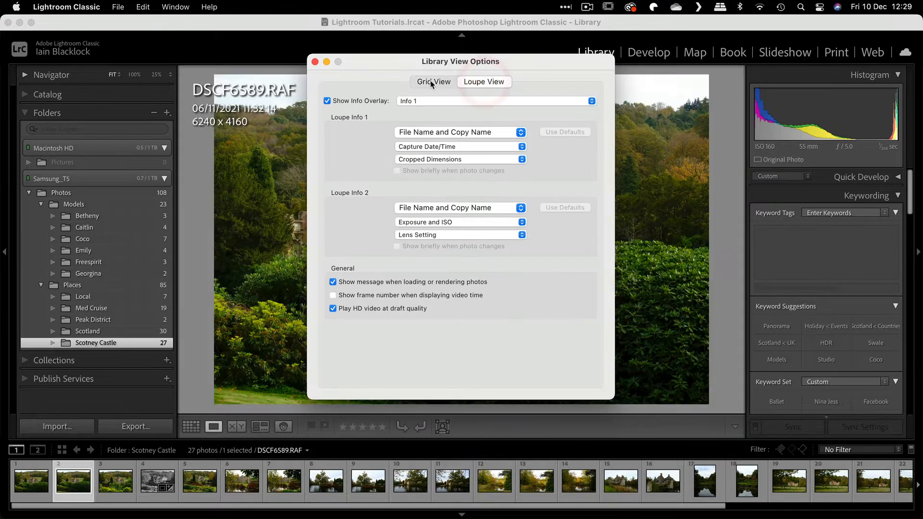
{"action": "left_click", "coordinate": [432, 82]}
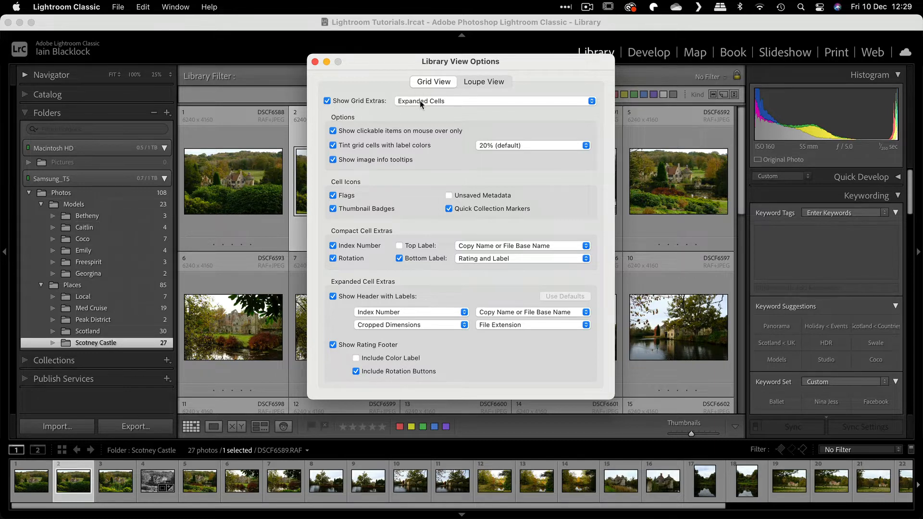
- Preview the grid extras as Compact Cells, set them back to Expanded Cells and close the view options
{"action": "left_click", "coordinate": [420, 101]}
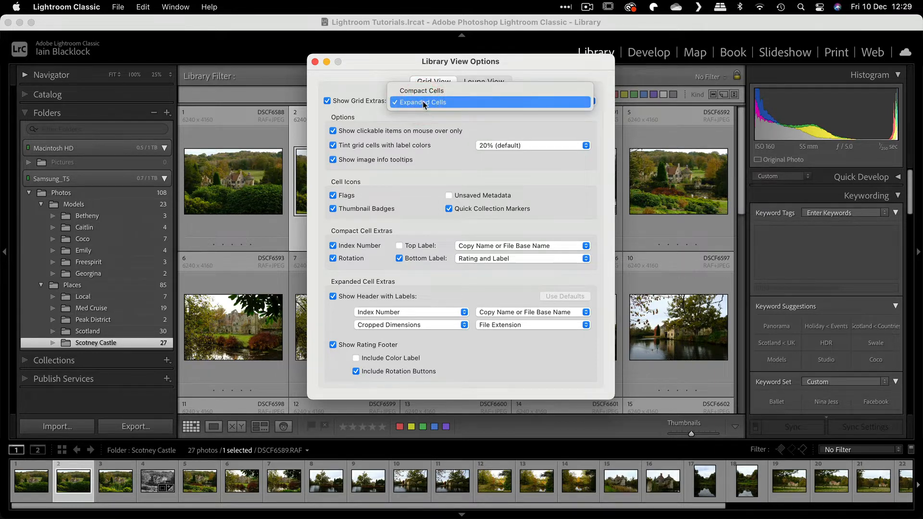
{"action": "left_click", "coordinate": [418, 90]}
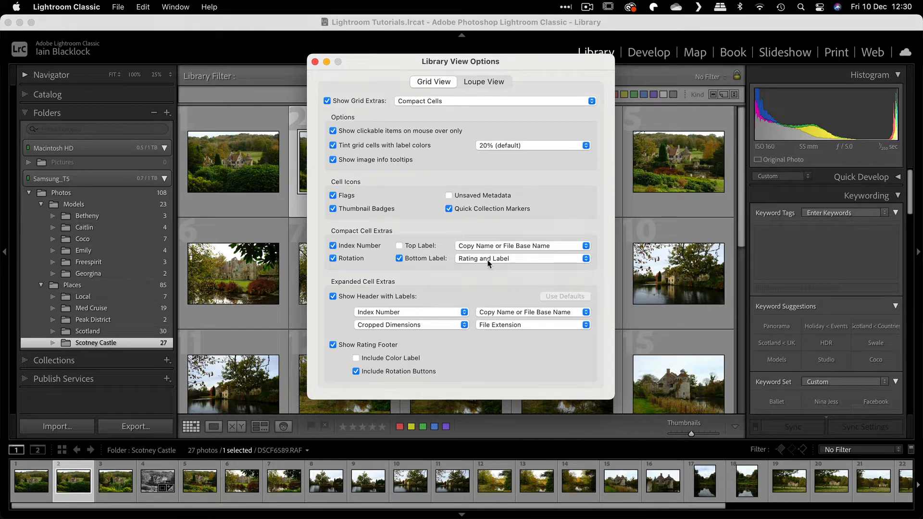
{"action": "left_click", "coordinate": [428, 100]}
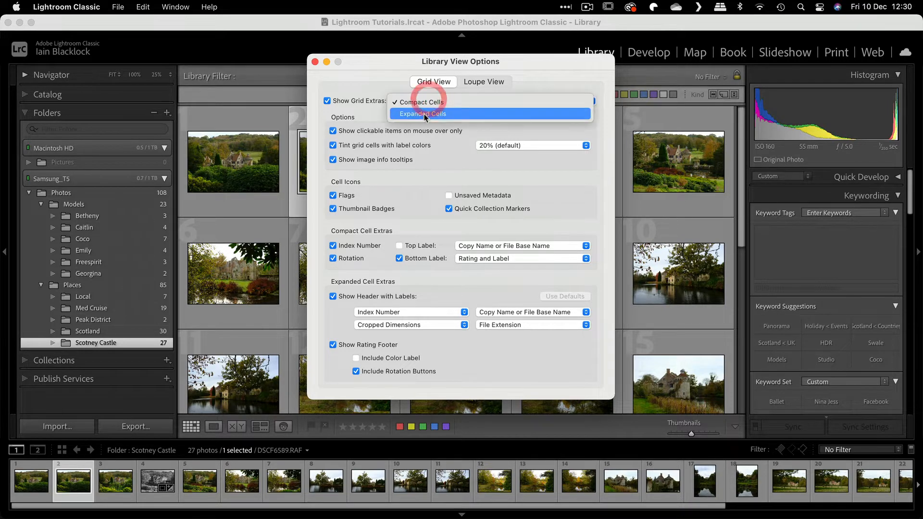
{"action": "left_click", "coordinate": [425, 114]}
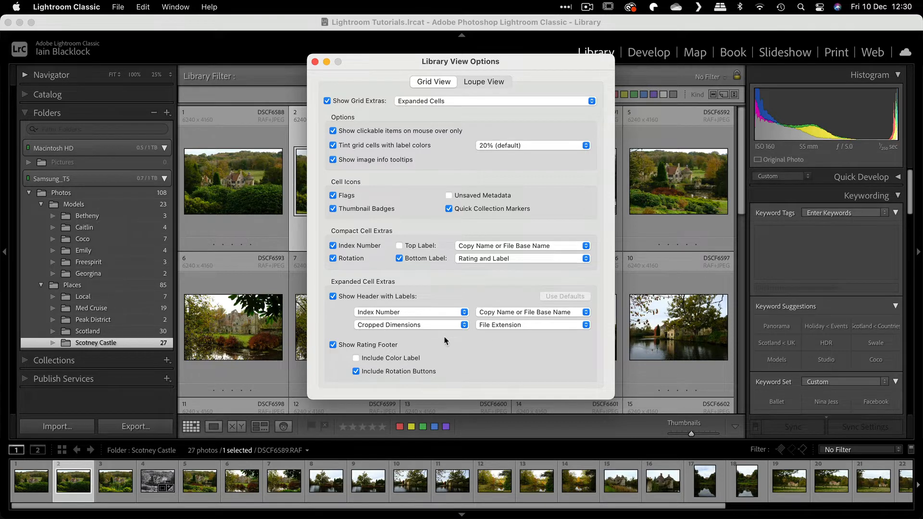
{"action": "left_click", "coordinate": [315, 62]}
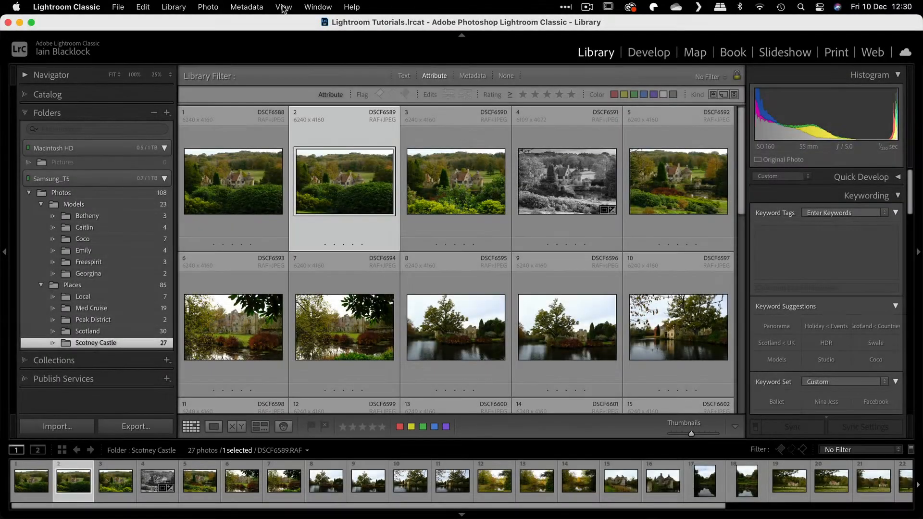
- Hide the toolbar below the photo grid and show it again
{"action": "left_click", "coordinate": [284, 7]}
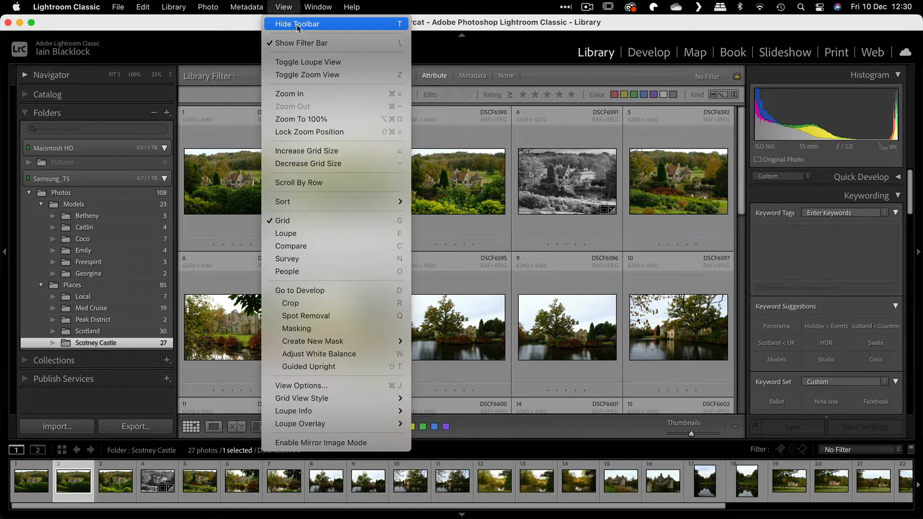
{"action": "left_click", "coordinate": [296, 24]}
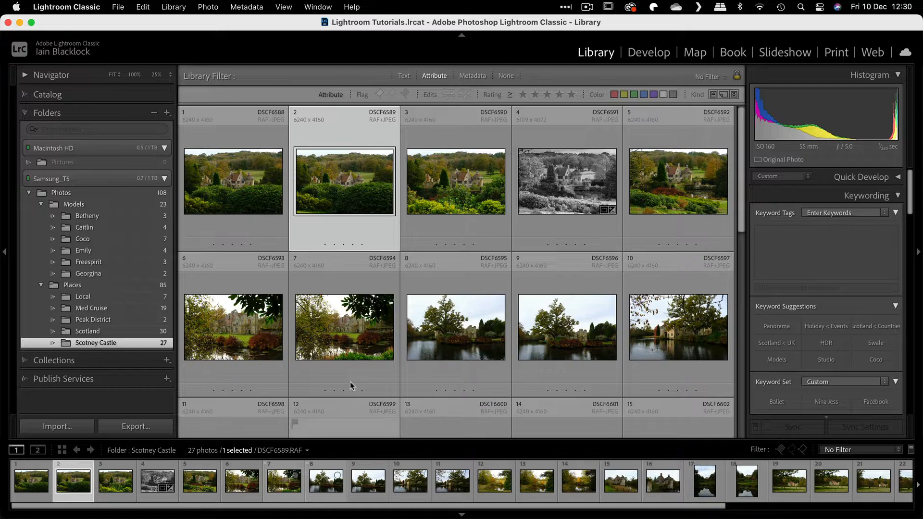
{"action": "left_click", "coordinate": [284, 6]}
{"action": "left_click", "coordinate": [290, 25]}
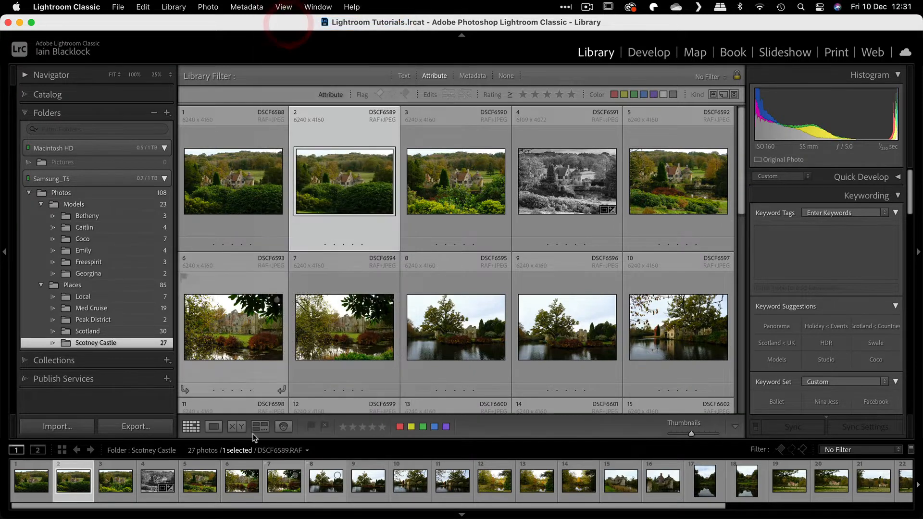
{"action": "left_click", "coordinate": [488, 425]}
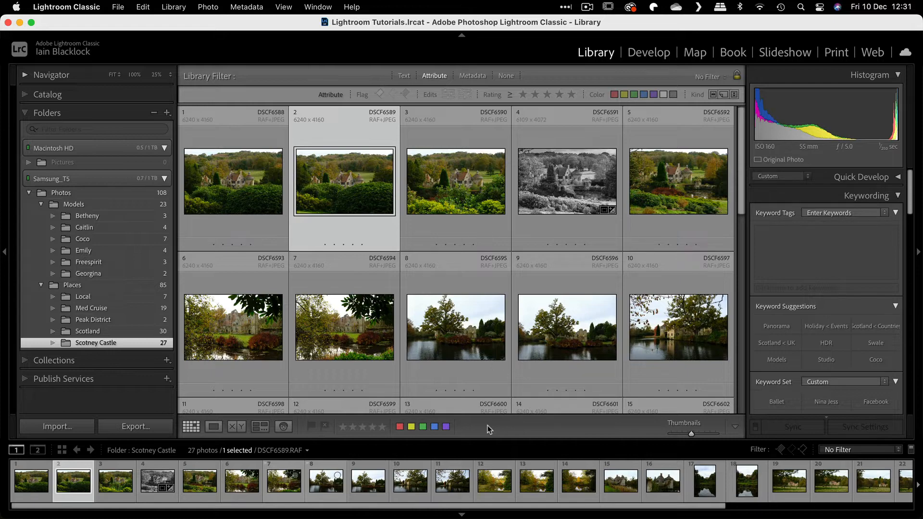
- Flag the photos DSCF6588 and DSCF6589 as picks
{"action": "mouse_move", "coordinate": [190, 130]}
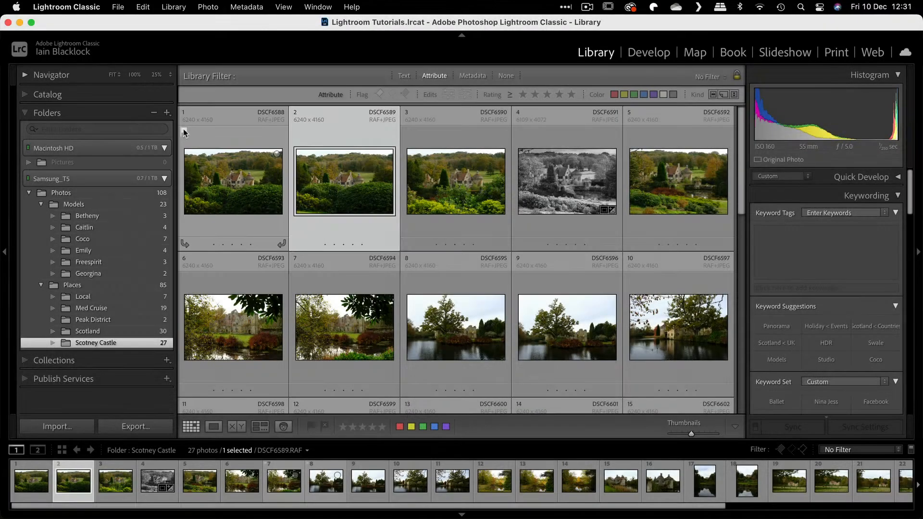
{"action": "left_click", "coordinate": [186, 134]}
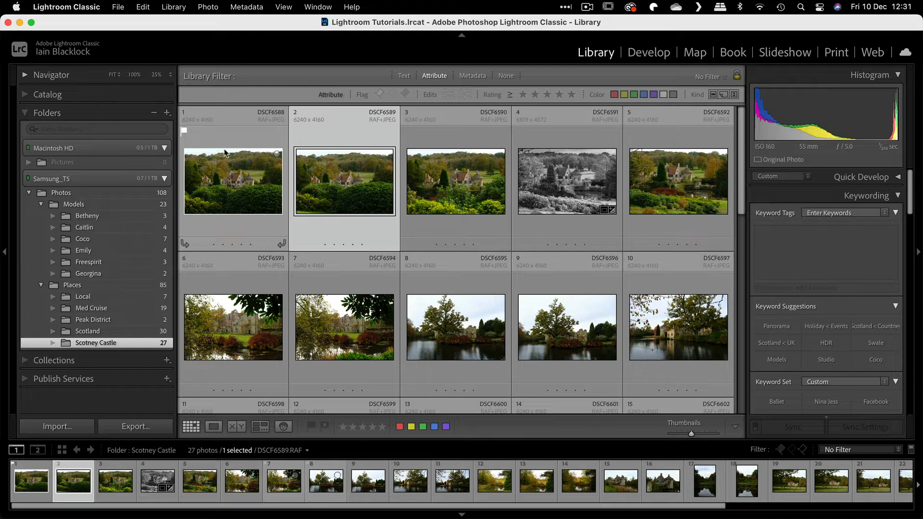
{"action": "left_click", "coordinate": [321, 132]}
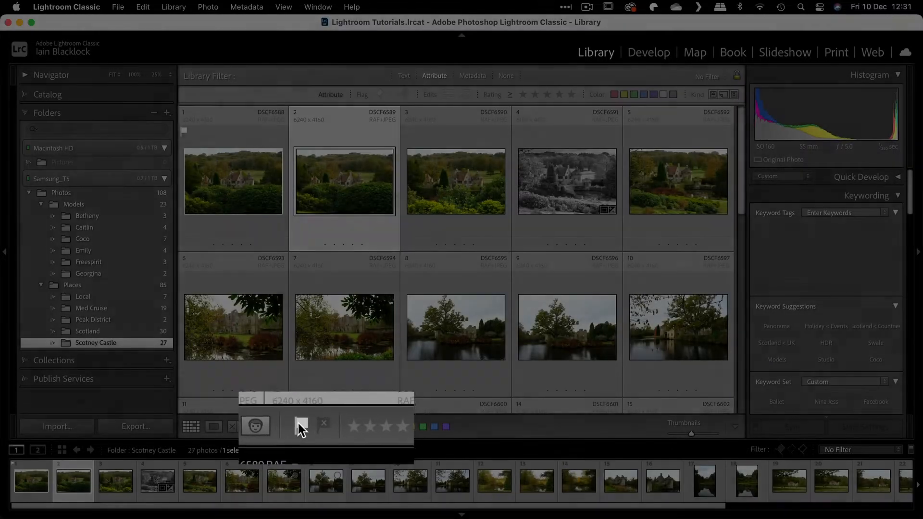
{"action": "left_click", "coordinate": [310, 427]}
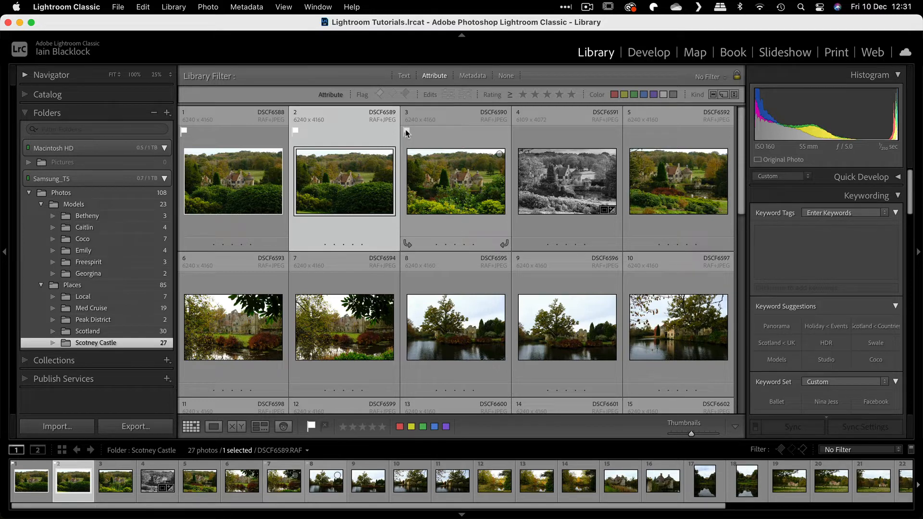
- Mark the photos DSCF6590 and DSCF6595 as rejected
{"action": "right_click", "coordinate": [407, 133]}
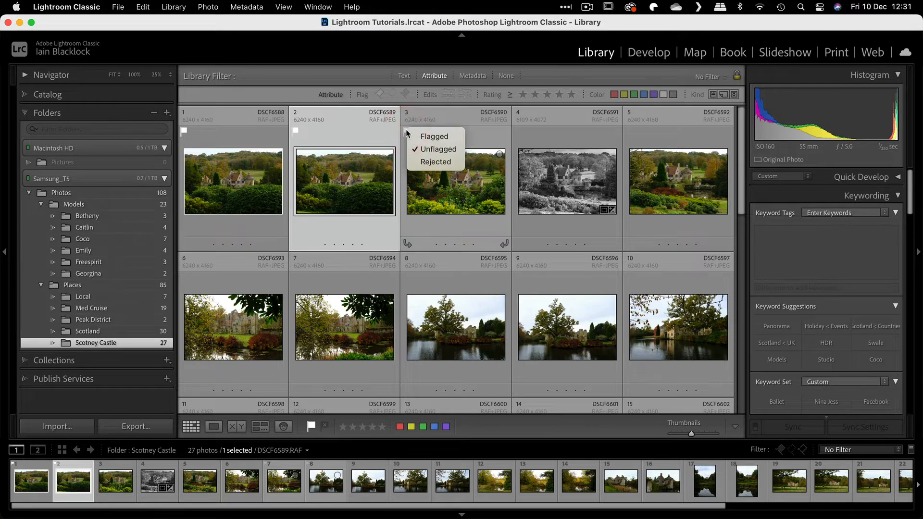
{"action": "left_click", "coordinate": [436, 161]}
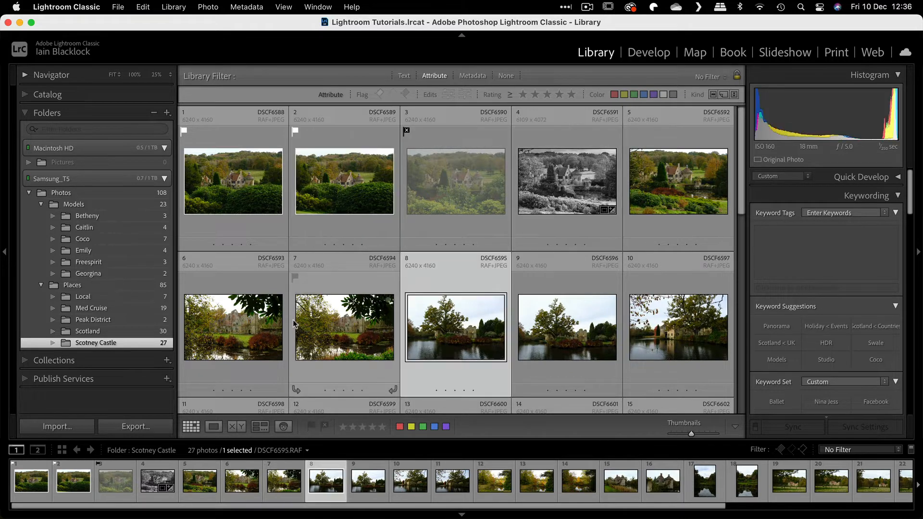
{"action": "left_click", "coordinate": [517, 131]}
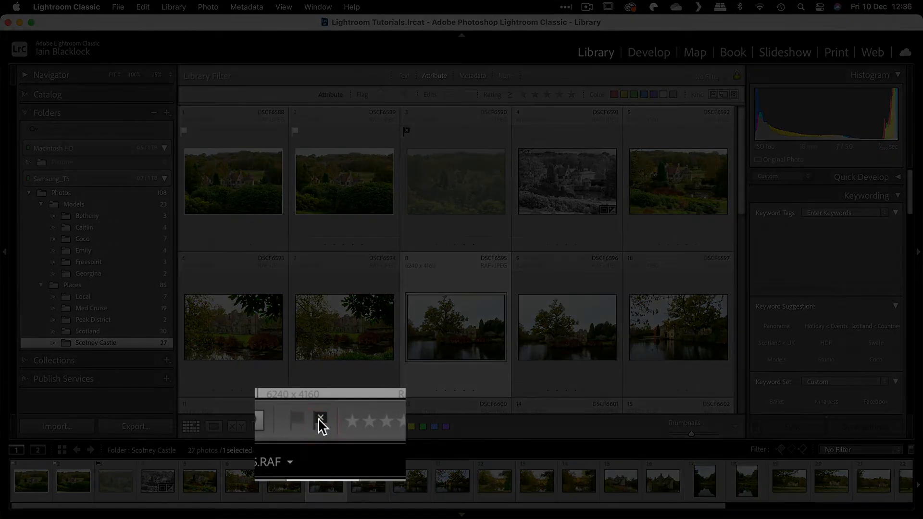
{"action": "left_click", "coordinate": [324, 424]}
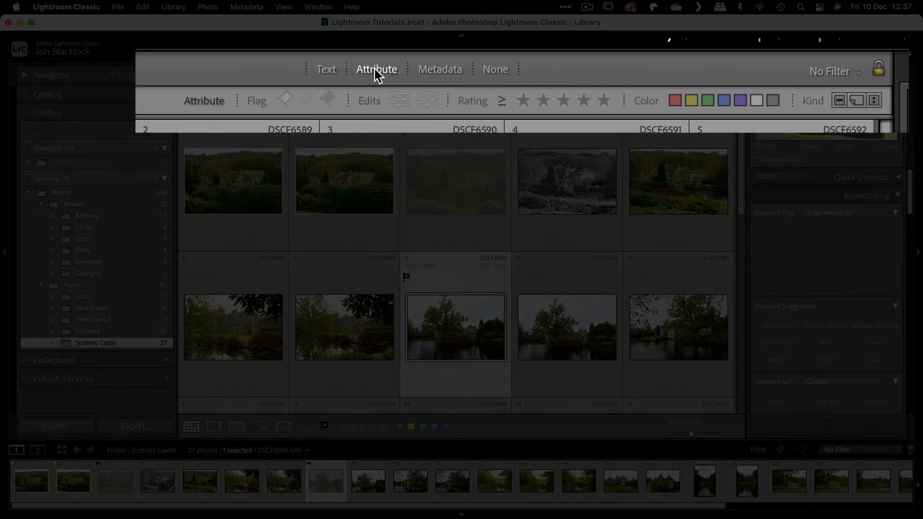
- Filter the library by attribute to show flagged photos, and include rejected photos as well
{"action": "left_click", "coordinate": [376, 71]}
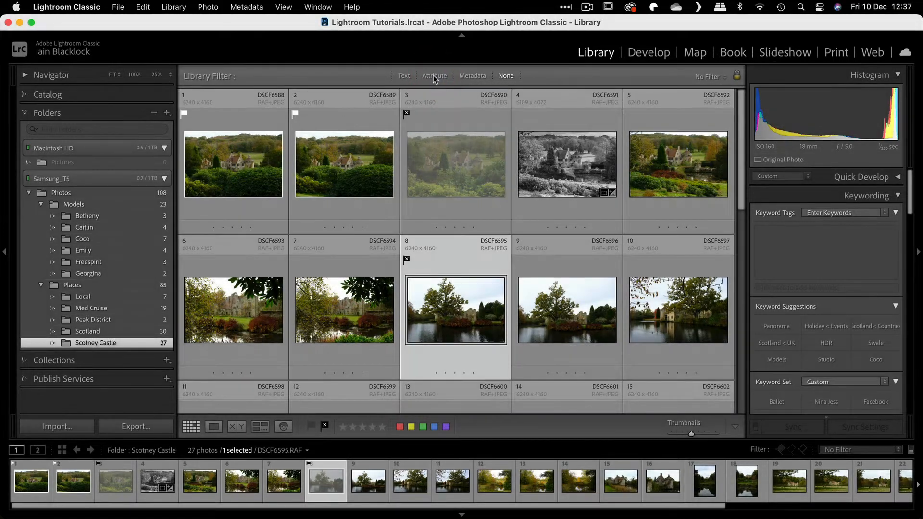
{"action": "left_click", "coordinate": [434, 75]}
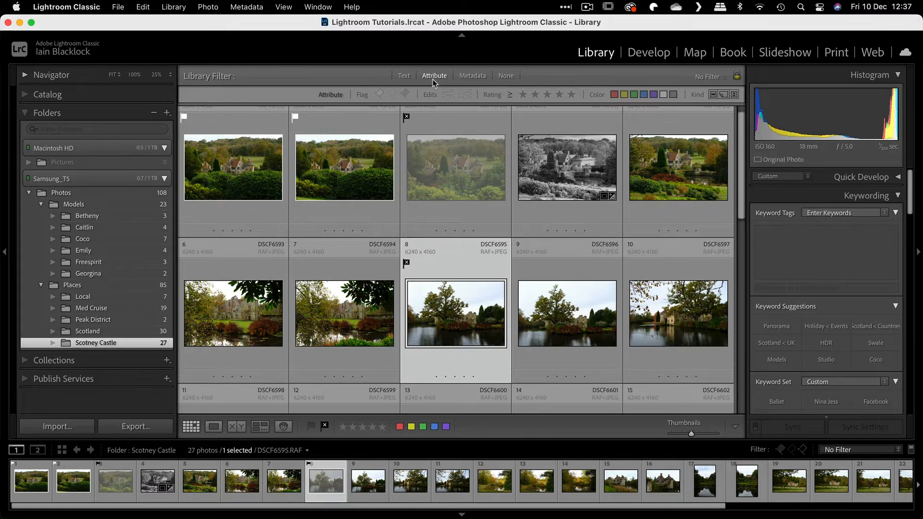
{"action": "left_click", "coordinate": [380, 94]}
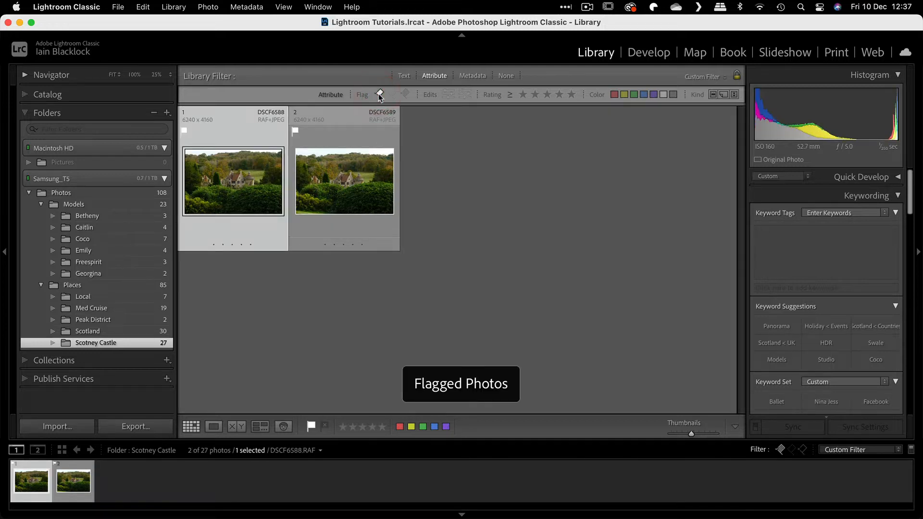
{"action": "left_click", "coordinate": [406, 95]}
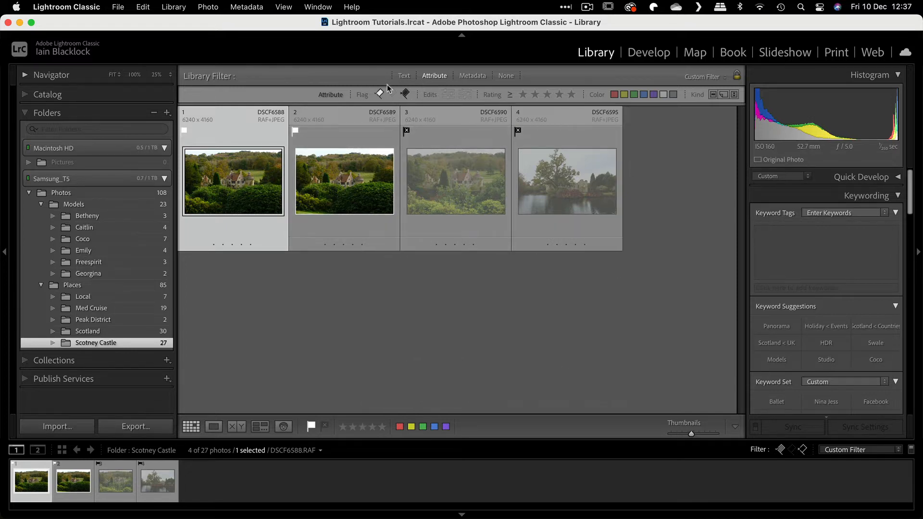
- Narrow the flag filter to rejected photos only, and extend it to flagged and unflagged photos again
{"action": "left_click", "coordinate": [379, 94]}
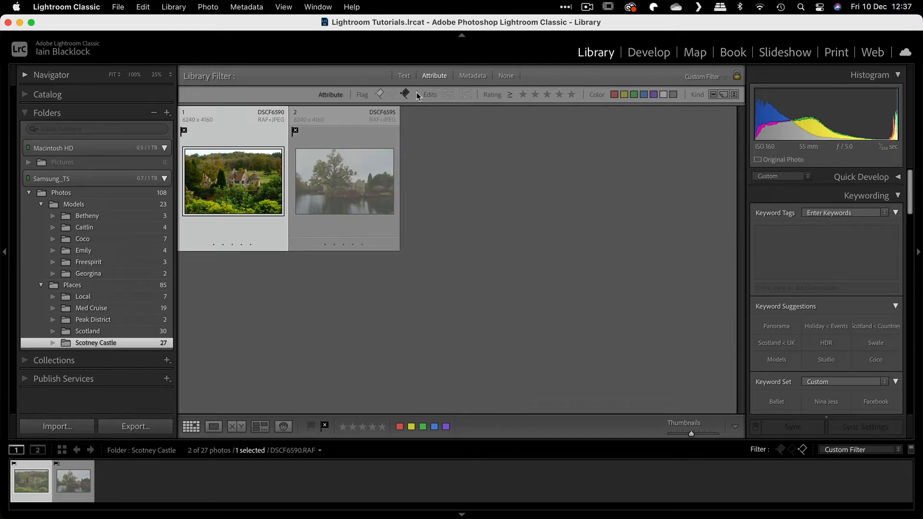
{"action": "left_click", "coordinate": [380, 95]}
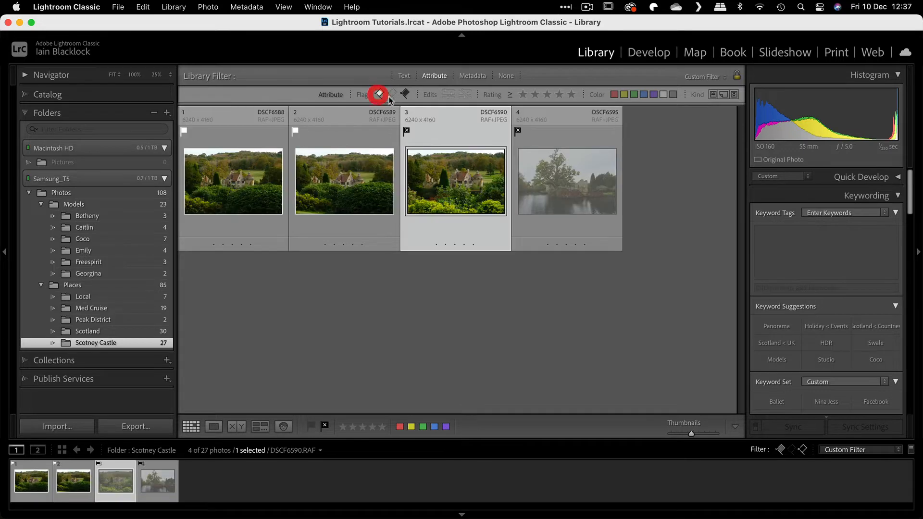
{"action": "left_click", "coordinate": [392, 94]}
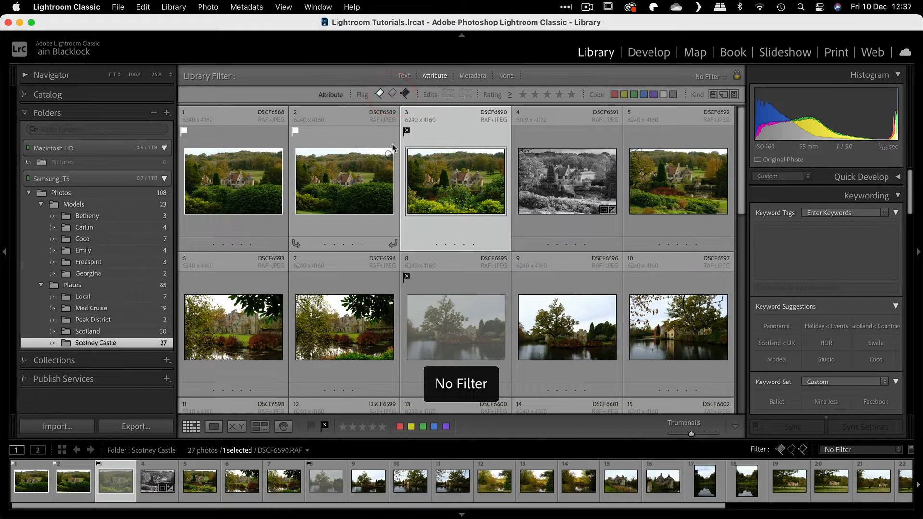
{"action": "left_click", "coordinate": [434, 76]}
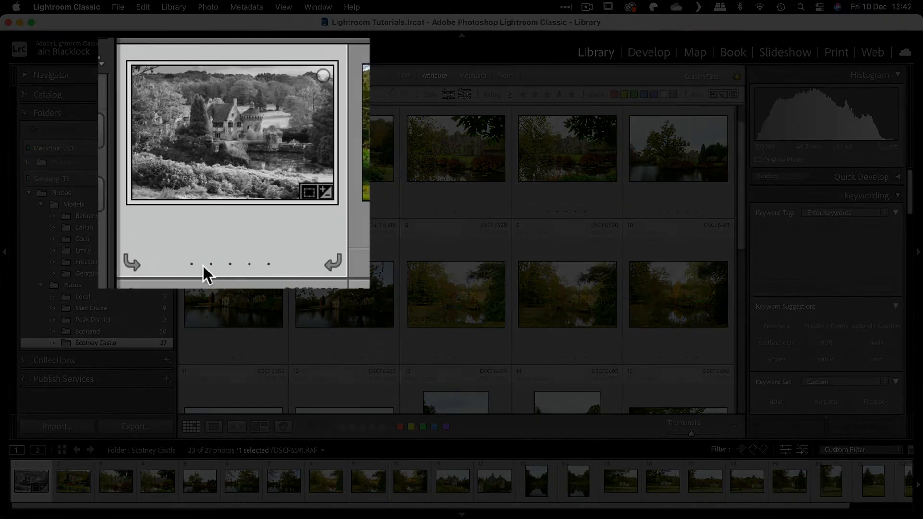
- Give the black-and-white photo DSCF6591 a five-star rating using the rating dots in its grid cell
{"action": "left_click", "coordinate": [230, 264]}
{"action": "left_click", "coordinate": [249, 264]}
{"action": "left_click", "coordinate": [268, 264]}
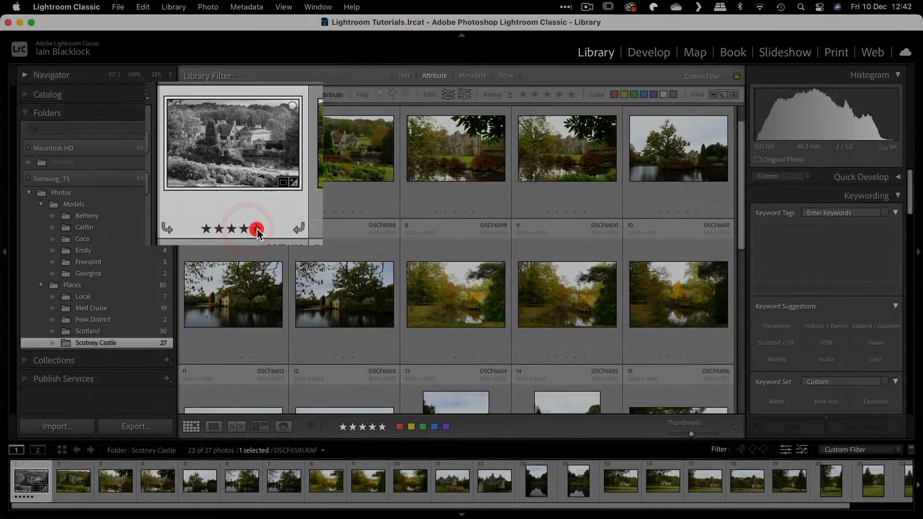
- Rate the second photo in the filtered grid five stars and remove its rating again
{"action": "left_click", "coordinate": [362, 212]}
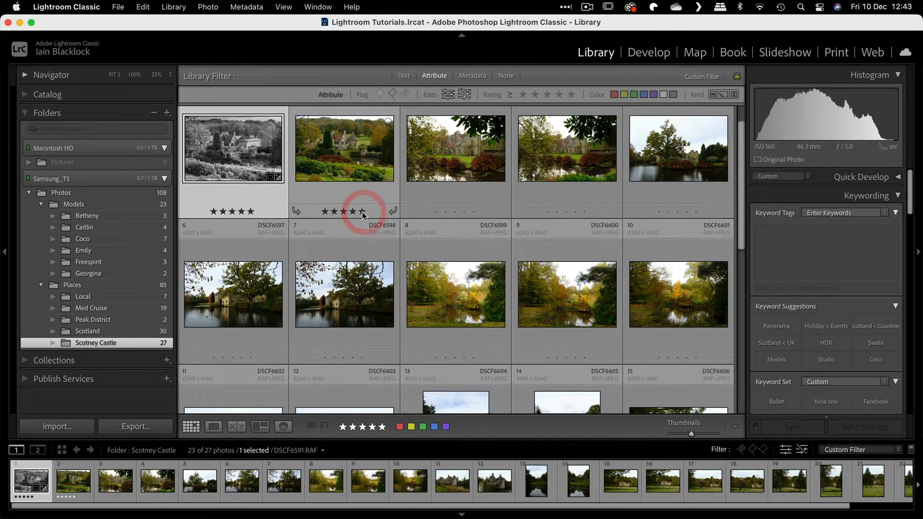
{"action": "left_click", "coordinate": [320, 210]}
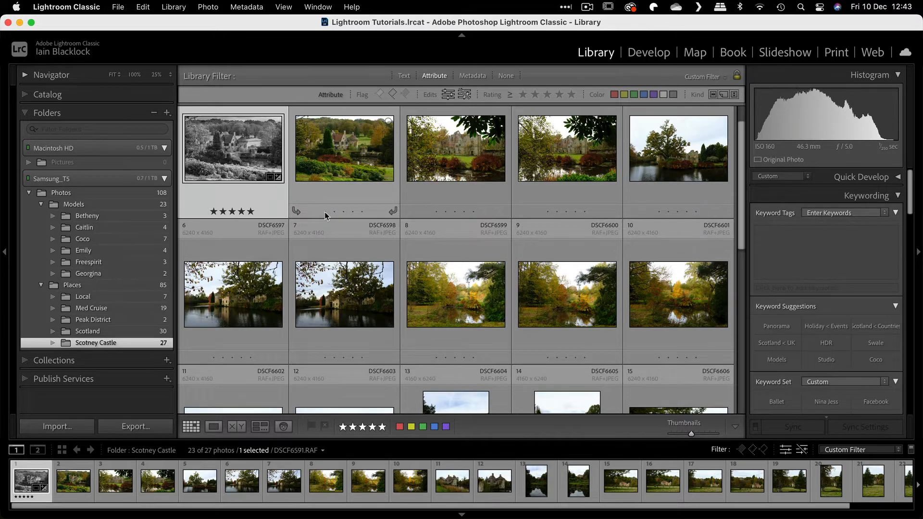
{"action": "left_click", "coordinate": [325, 215]}
{"action": "left_click", "coordinate": [325, 215]}
- Clear the rating of the black-and-white photo DSCF6591, and raise it star by star from one to five
{"action": "left_click", "coordinate": [265, 210]}
{"action": "key", "text": "0"}
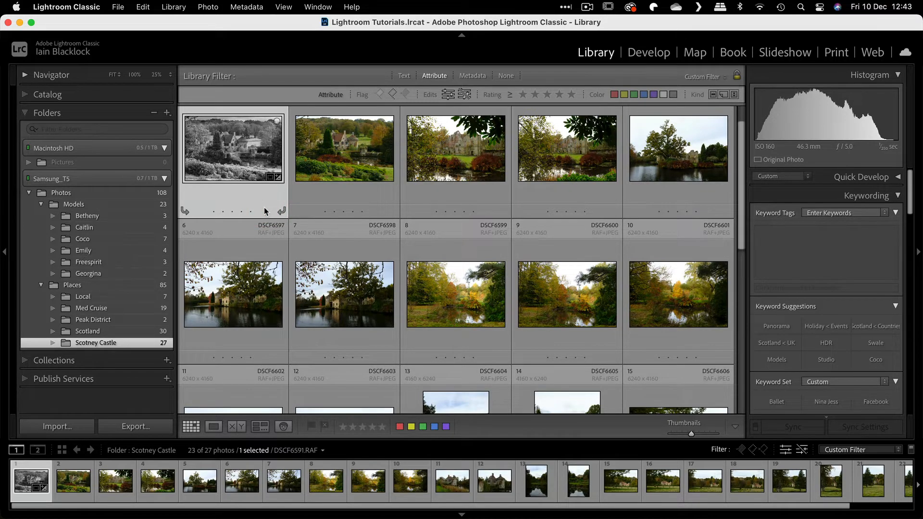
{"action": "key", "text": "1"}
{"action": "key", "text": "2"}
{"action": "key", "text": "3"}
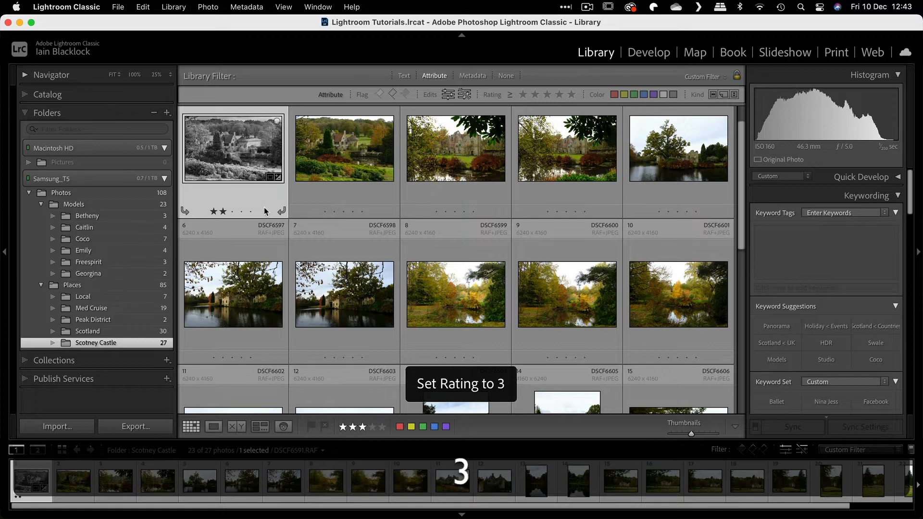
{"action": "key", "text": "4"}
{"action": "key", "text": "5"}
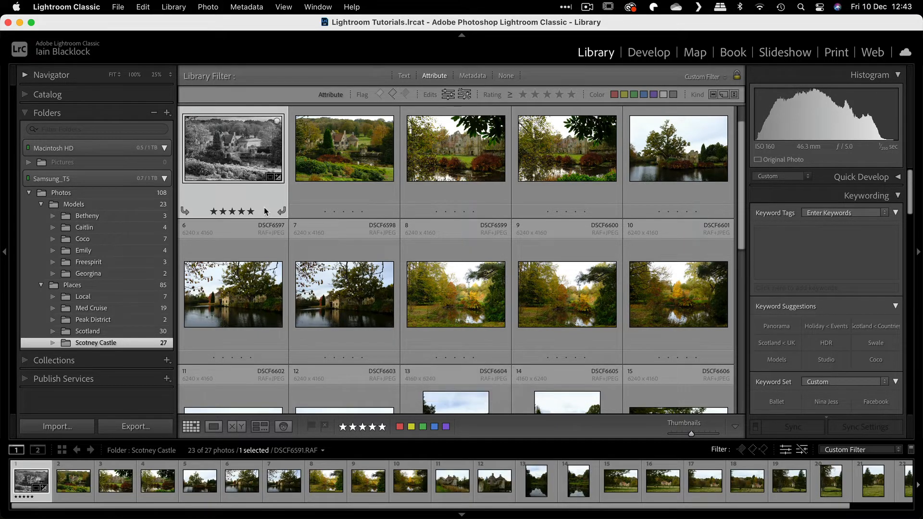
{"action": "right_click", "coordinate": [236, 196]}
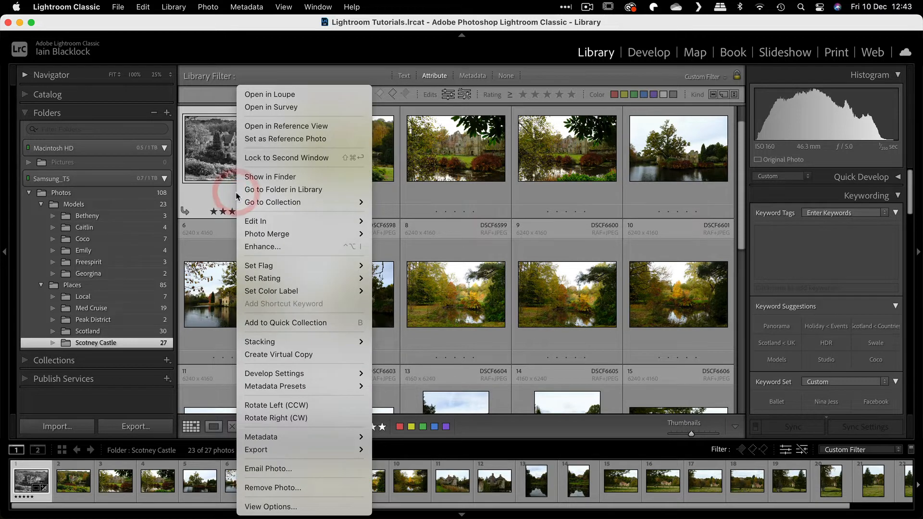
{"action": "mouse_move", "coordinate": [270, 280]}
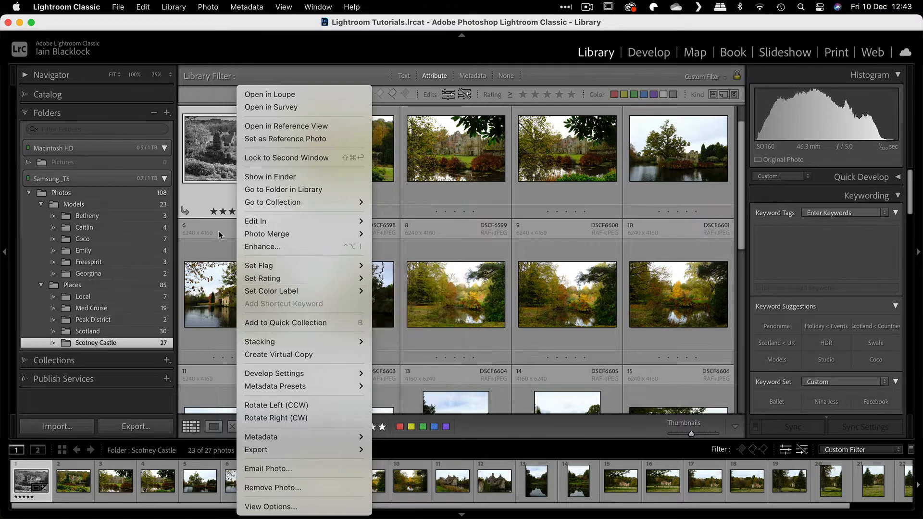
{"action": "left_click", "coordinate": [195, 203]}
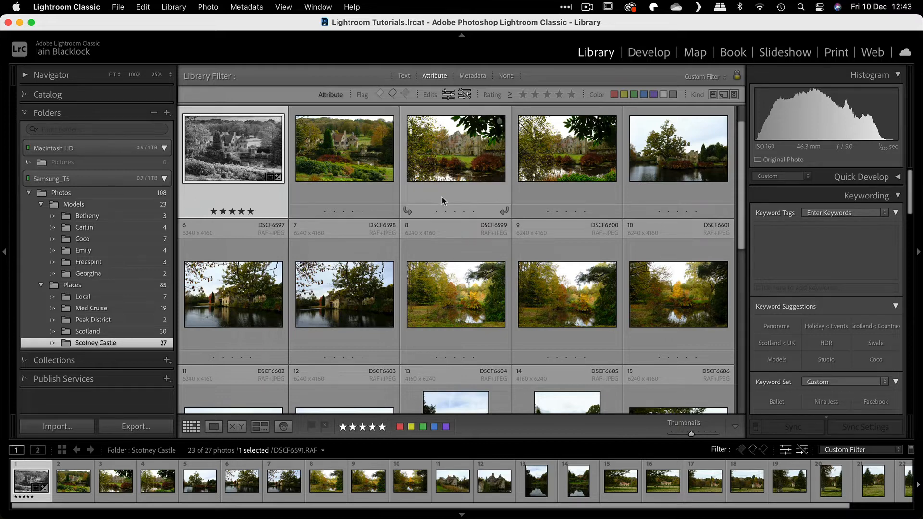
- Rate the third photo in the filtered grid three stars and the fifth photo one star using their grid-cell rating dots
{"action": "left_click", "coordinate": [454, 212]}
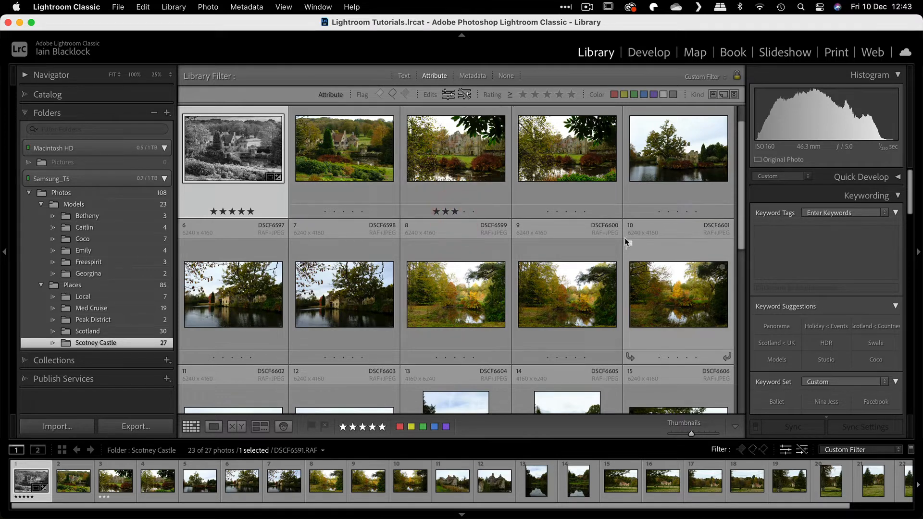
{"action": "left_click", "coordinate": [658, 212]}
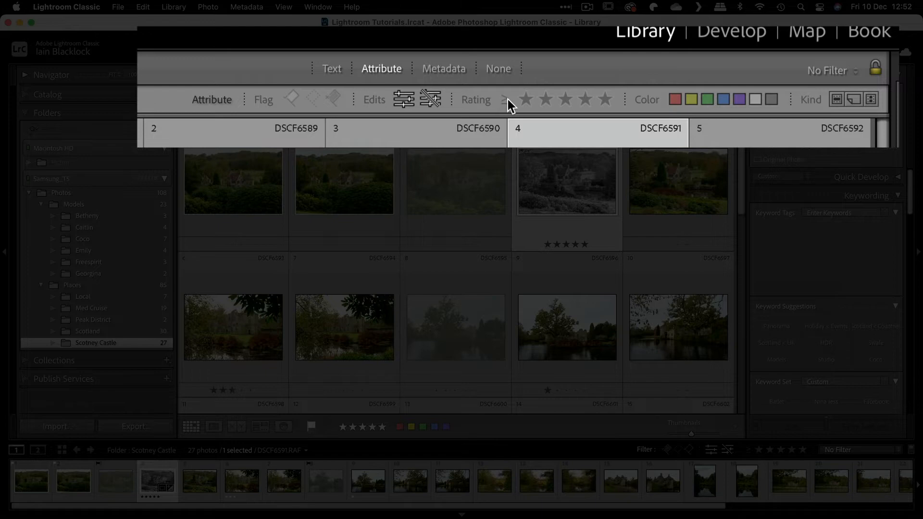
- Filter the folder to photos rated three stars or higher, restrict it to flagged photos, and remove the flag restriction again
{"action": "left_click", "coordinate": [565, 101]}
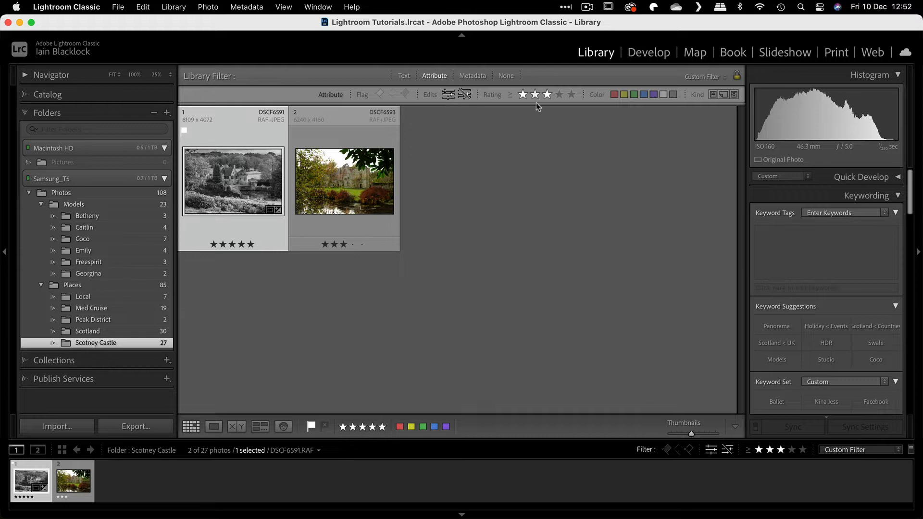
{"action": "left_click", "coordinate": [380, 95]}
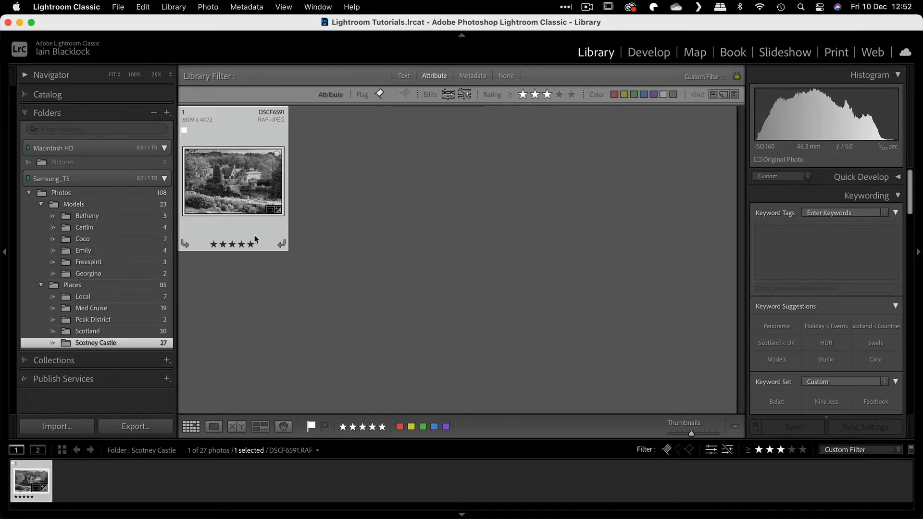
{"action": "left_click", "coordinate": [379, 94]}
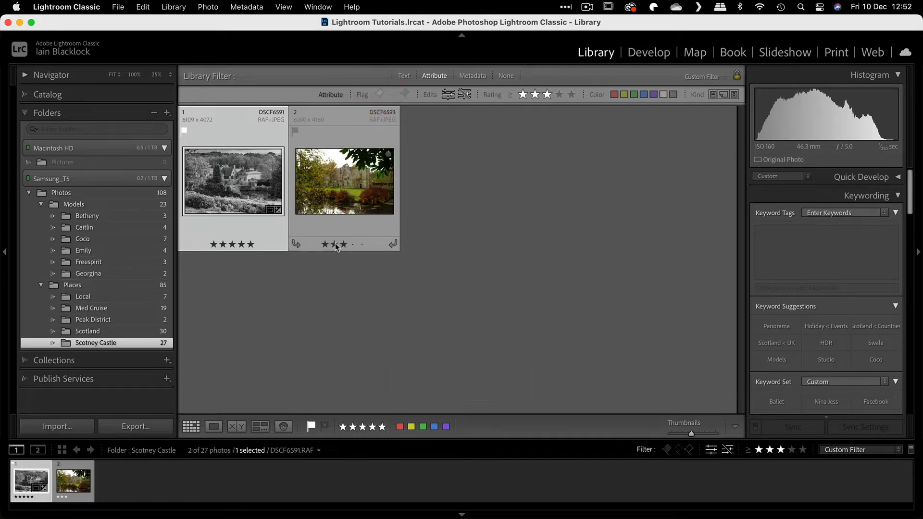
- Switch the three-star rating filter to "Rating is less than or equal to", and change it to "Rating is equal to"
{"action": "left_click", "coordinate": [510, 95]}
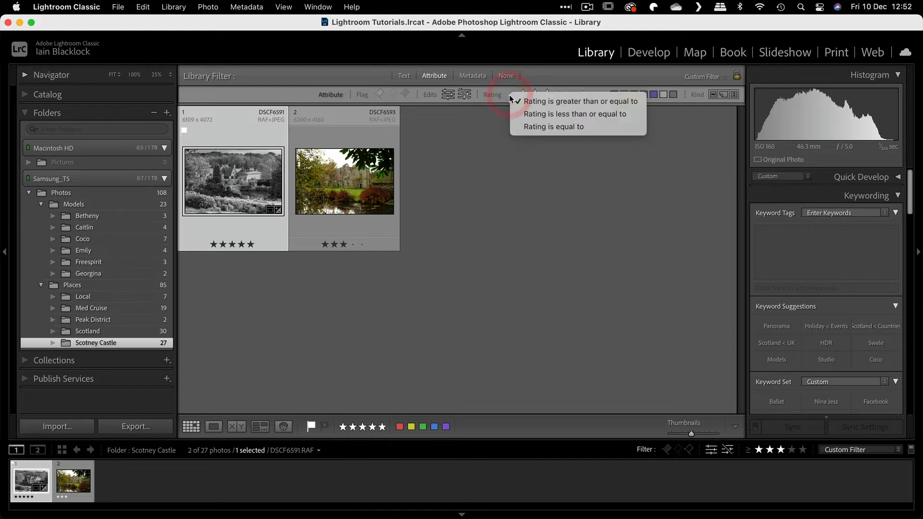
{"action": "left_click", "coordinate": [535, 115]}
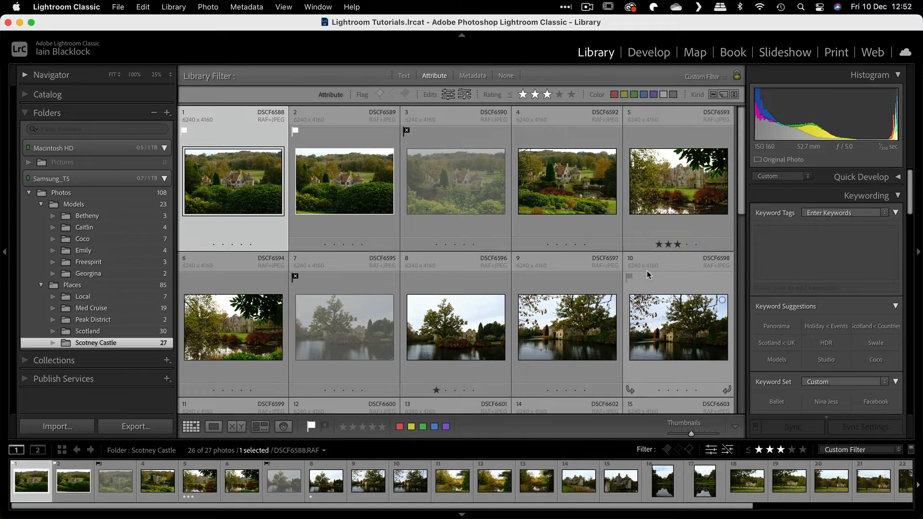
{"action": "scroll", "coordinate": [334, 244], "scroll_direction": "down", "scroll_amount": 3}
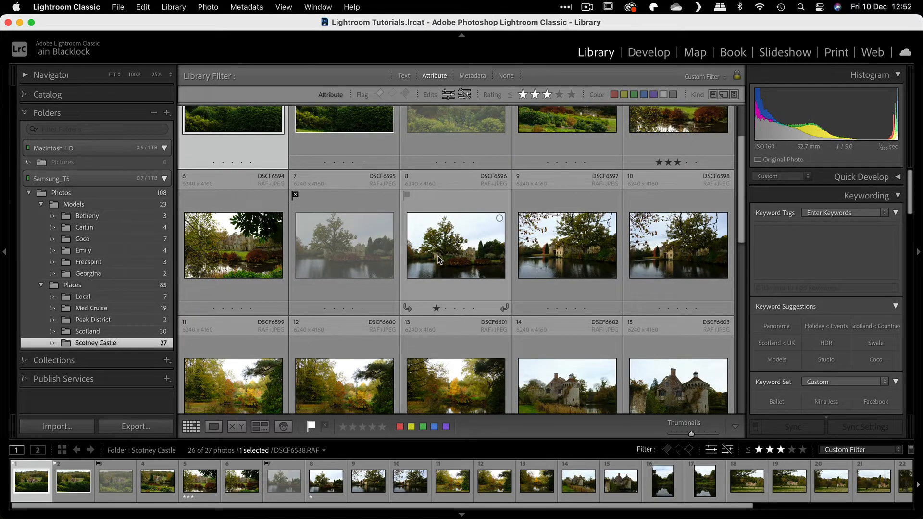
{"action": "left_click", "coordinate": [506, 94]}
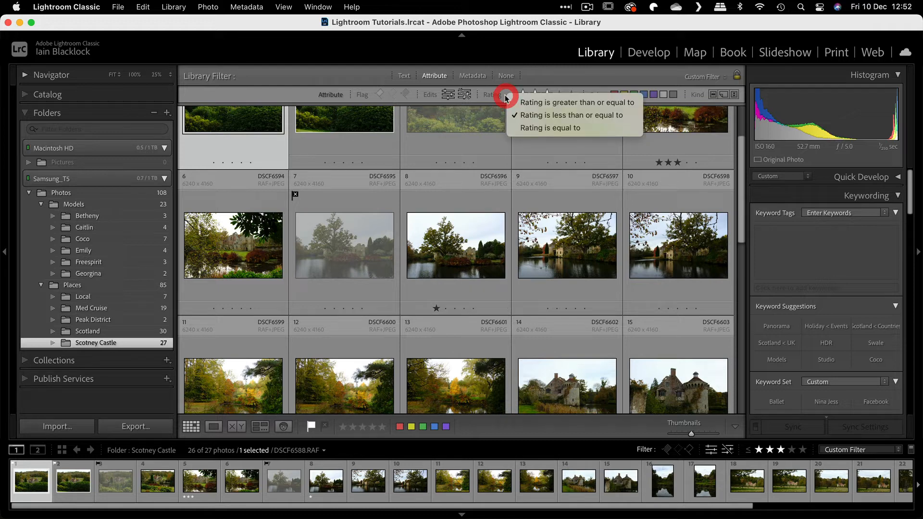
{"action": "left_click", "coordinate": [535, 128]}
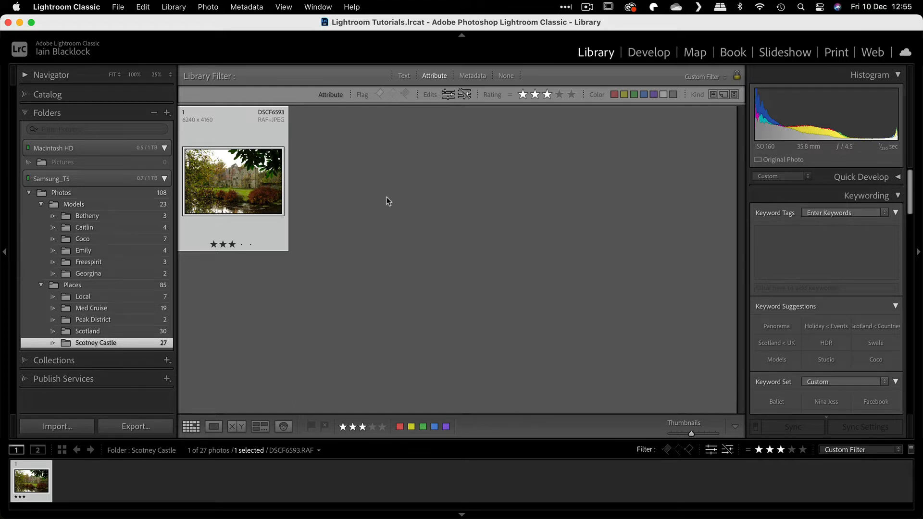
- Turn off the attribute filter so that all photos in the Scotney Castle folder are listed
{"action": "left_click", "coordinate": [432, 75]}
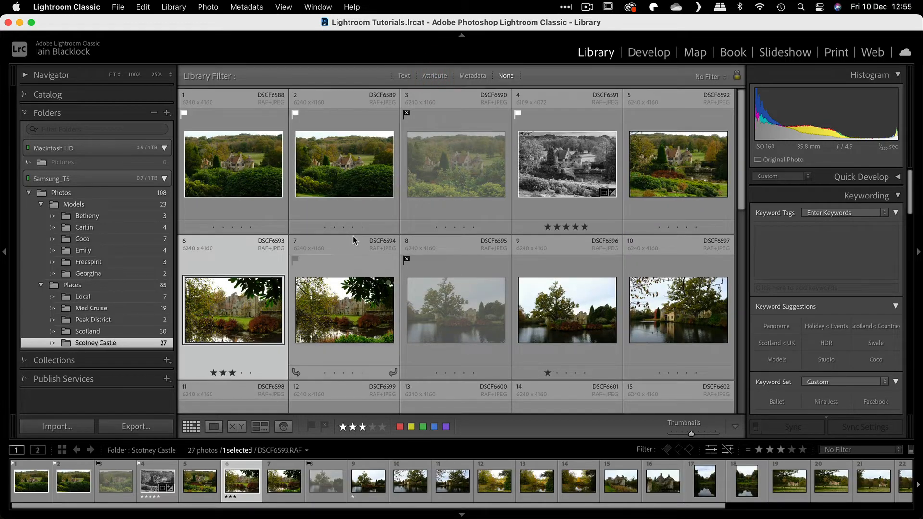
{"action": "scroll", "coordinate": [353, 236], "scroll_direction": "down", "scroll_amount": 10}
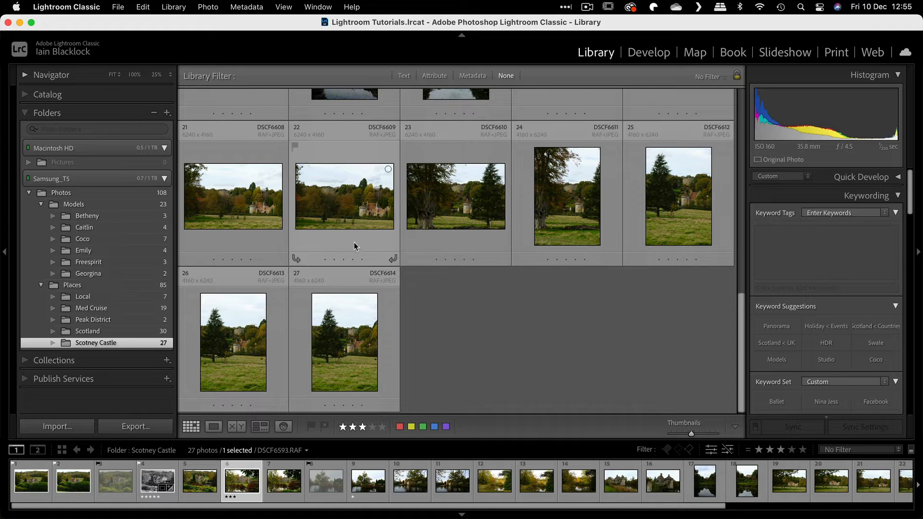
- Add the Rotate controls to the toolbar below the photo grid
{"action": "left_click", "coordinate": [312, 427]}
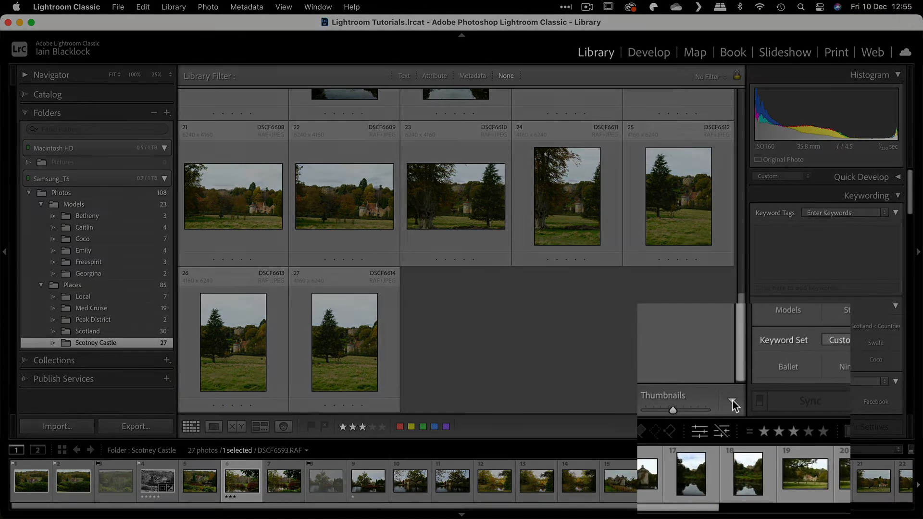
{"action": "left_click", "coordinate": [737, 429]}
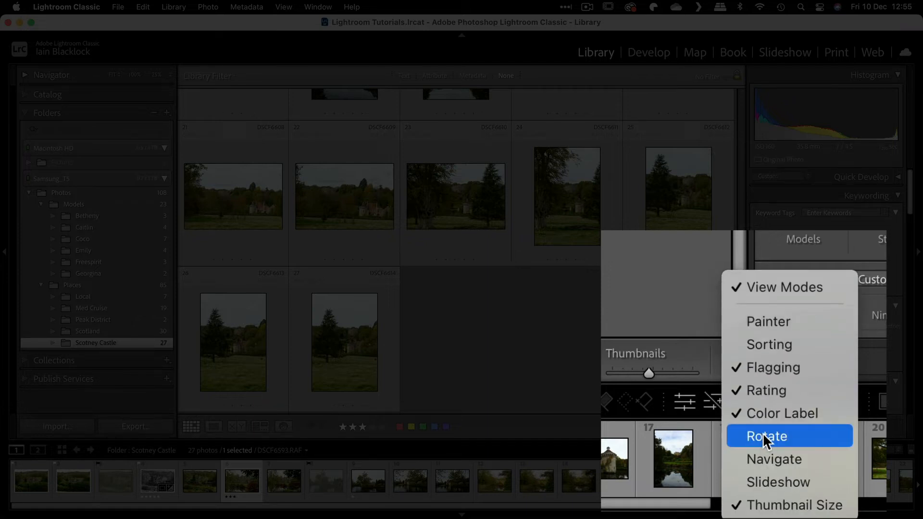
{"action": "left_click", "coordinate": [765, 437]}
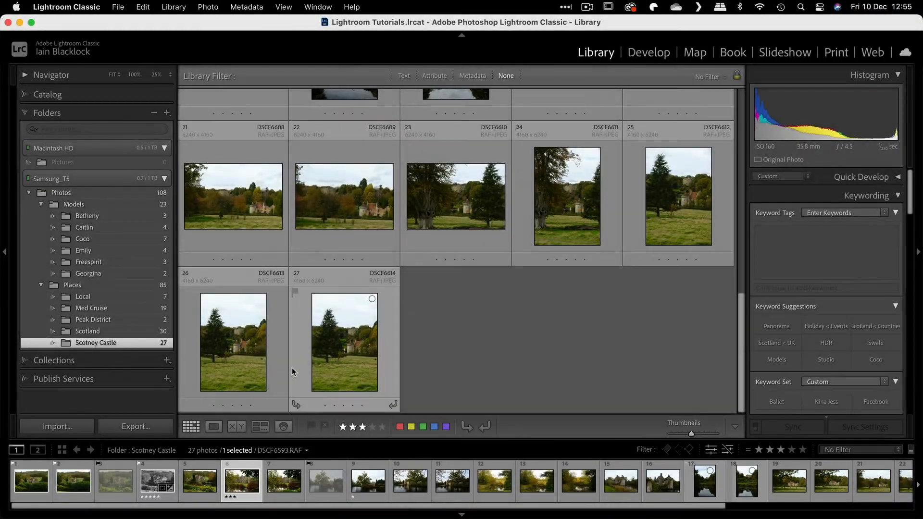
- Rotate the last photo, DSCF6614, counterclockwise in quarter turns through a full circle
{"action": "left_click", "coordinate": [354, 315]}
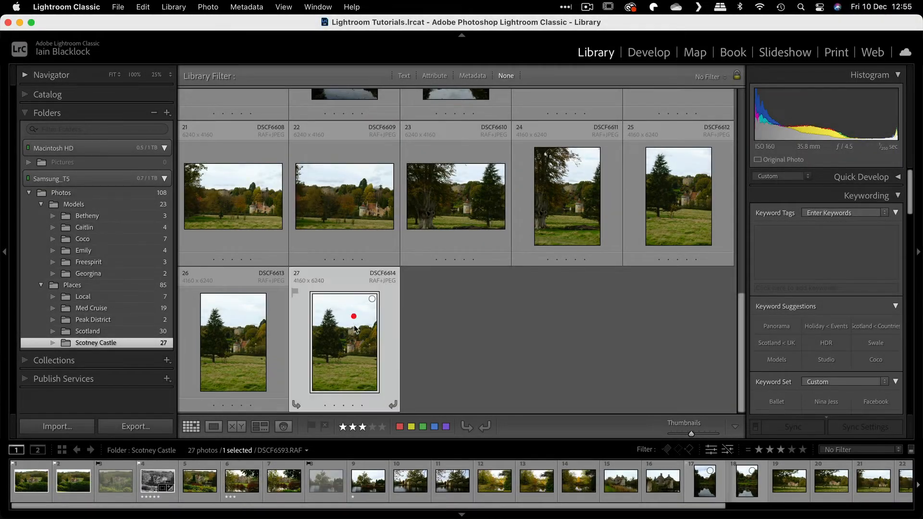
{"action": "left_click", "coordinate": [465, 426]}
{"action": "left_click", "coordinate": [465, 426]}
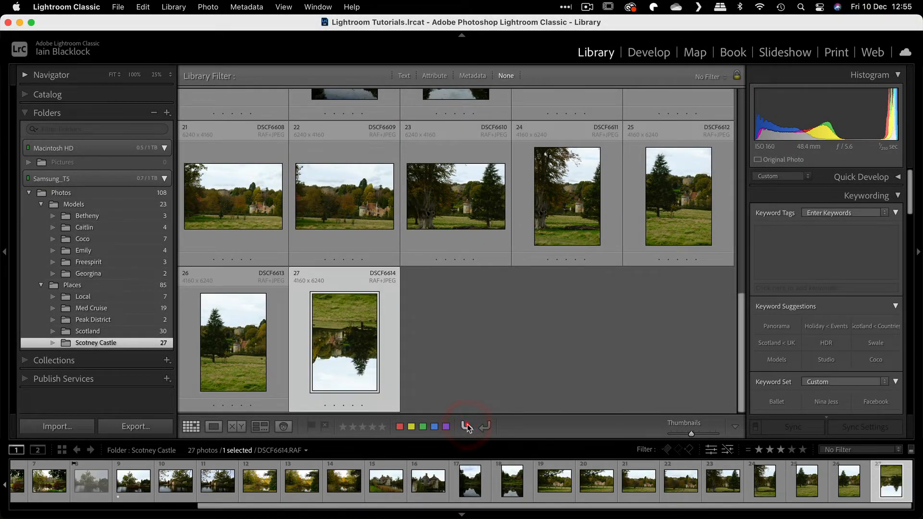
{"action": "left_click", "coordinate": [466, 426]}
{"action": "left_click", "coordinate": [465, 426]}
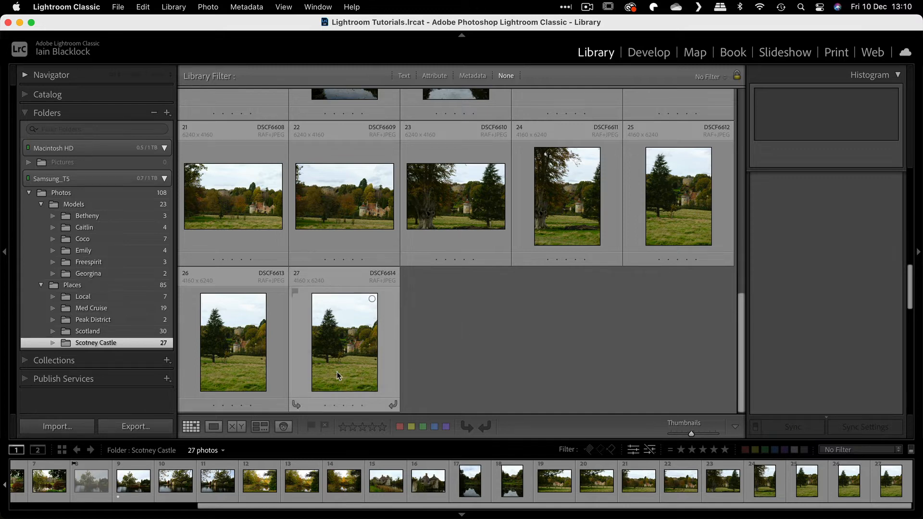
- Give the last photo, DSCF6614, a green color label and change the label to blue
{"action": "right_click", "coordinate": [337, 313]}
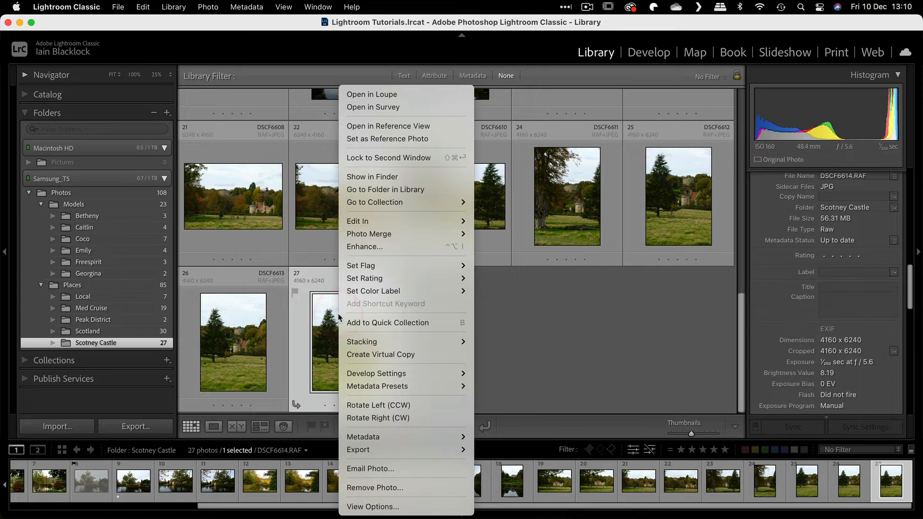
{"action": "mouse_move", "coordinate": [379, 292]}
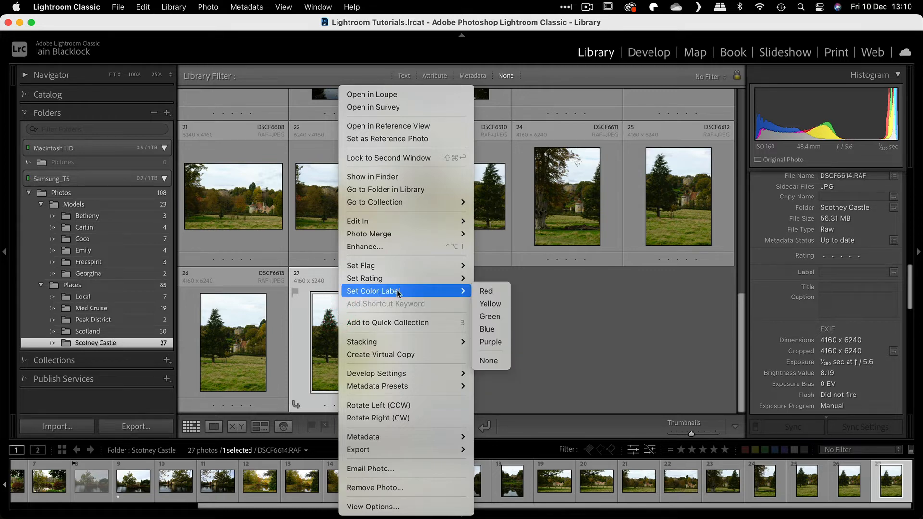
{"action": "left_click", "coordinate": [484, 317]}
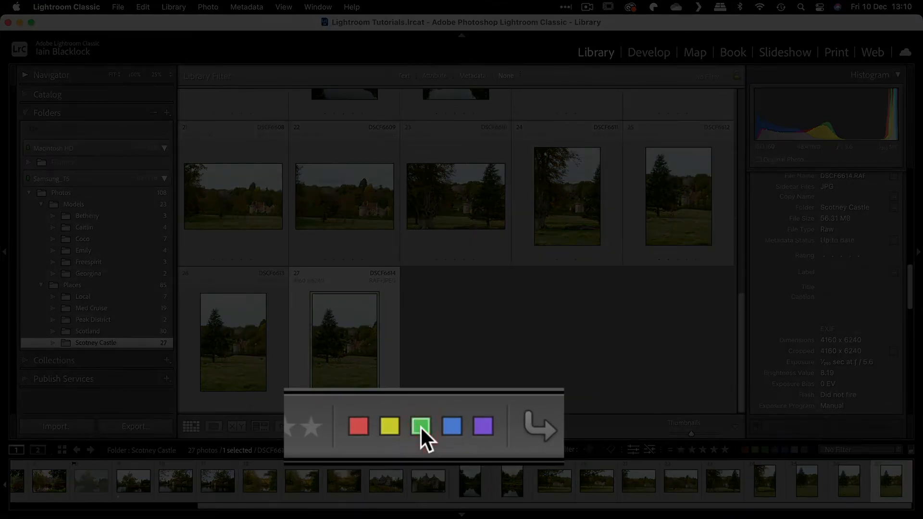
{"action": "left_click", "coordinate": [434, 427]}
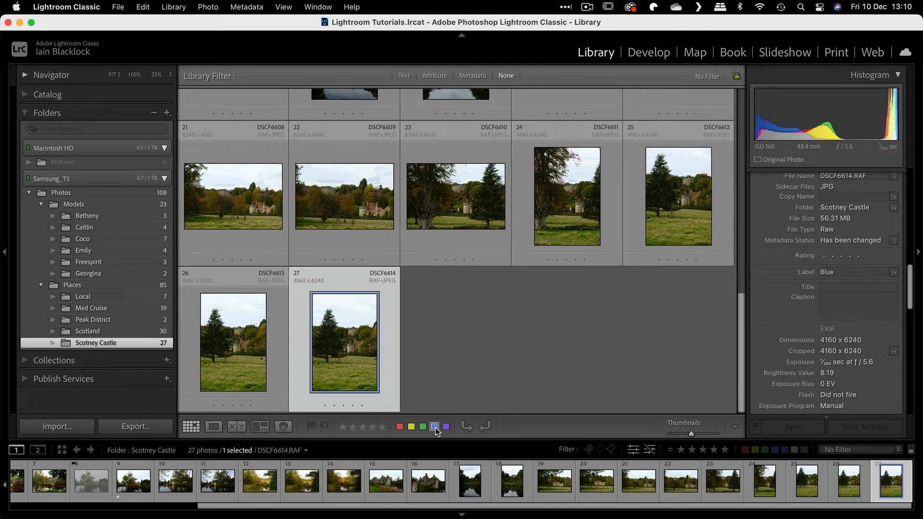
- Give the second-to-last photo, DSCF6613, a yellow color label
{"action": "left_click", "coordinate": [272, 373]}
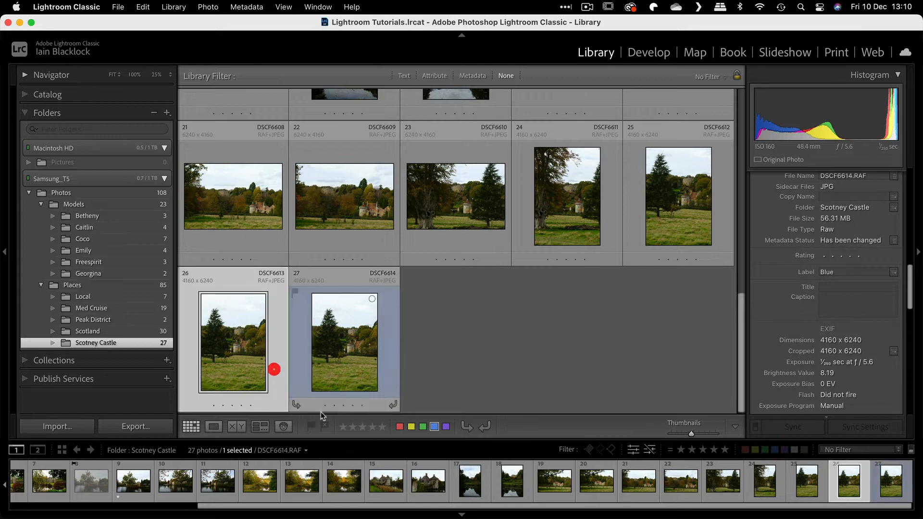
{"action": "left_click", "coordinate": [411, 427]}
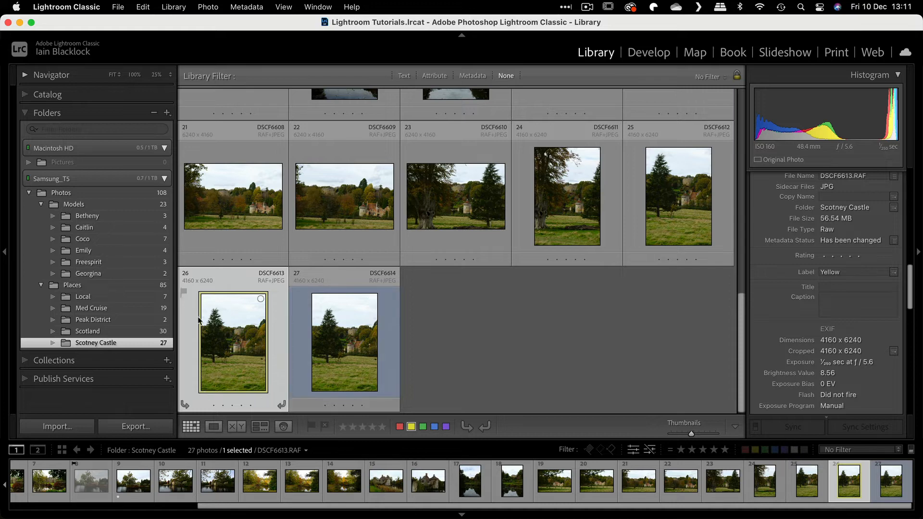
- Filter the folder by attribute to photos with a yellow color label, and remove the yellow restriction again
{"action": "scroll", "coordinate": [192, 412], "scroll_direction": "up", "scroll_amount": 1}
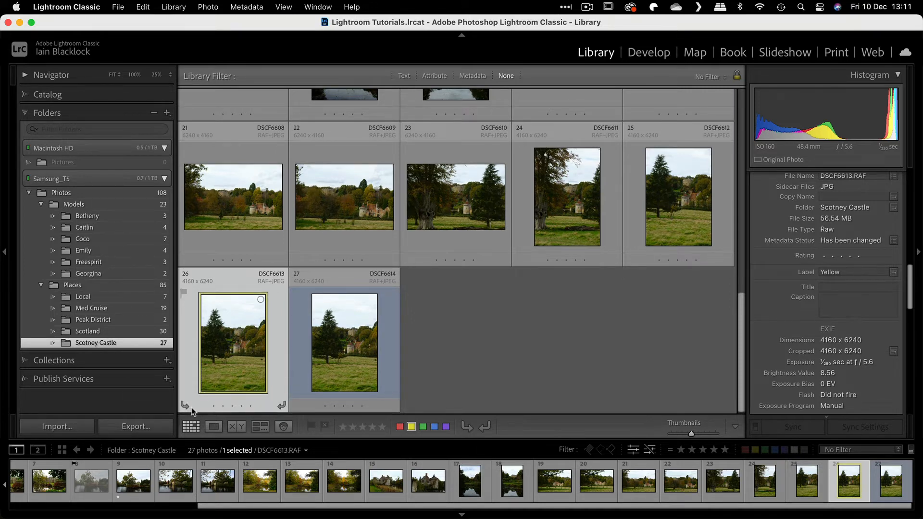
{"action": "left_click", "coordinate": [437, 77]}
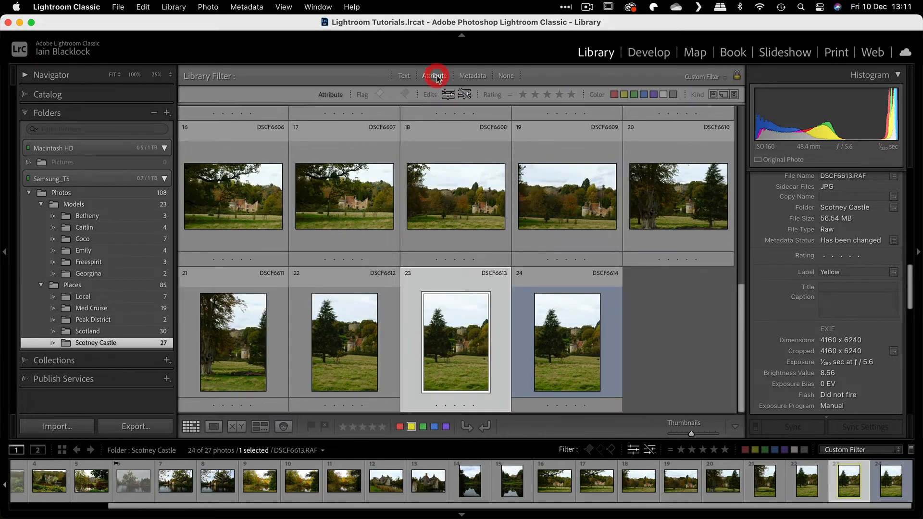
{"action": "left_click", "coordinate": [624, 95]}
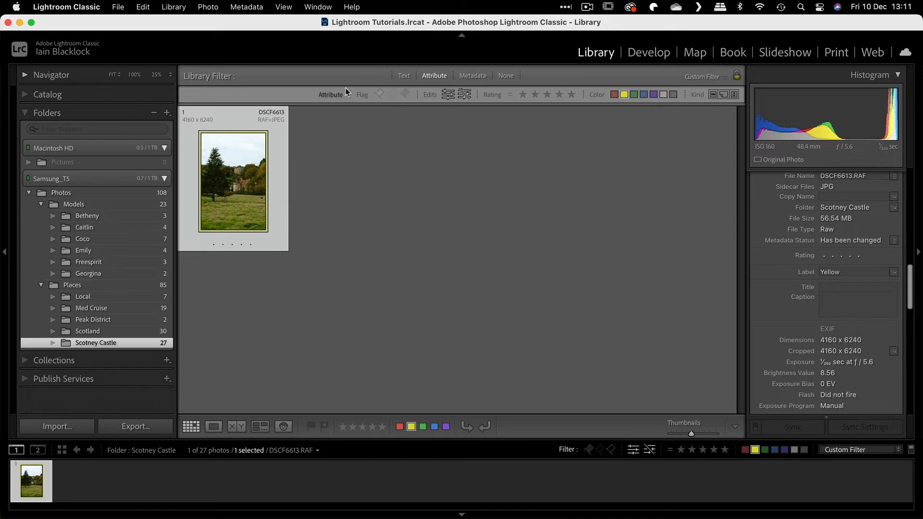
{"action": "left_click", "coordinate": [624, 95]}
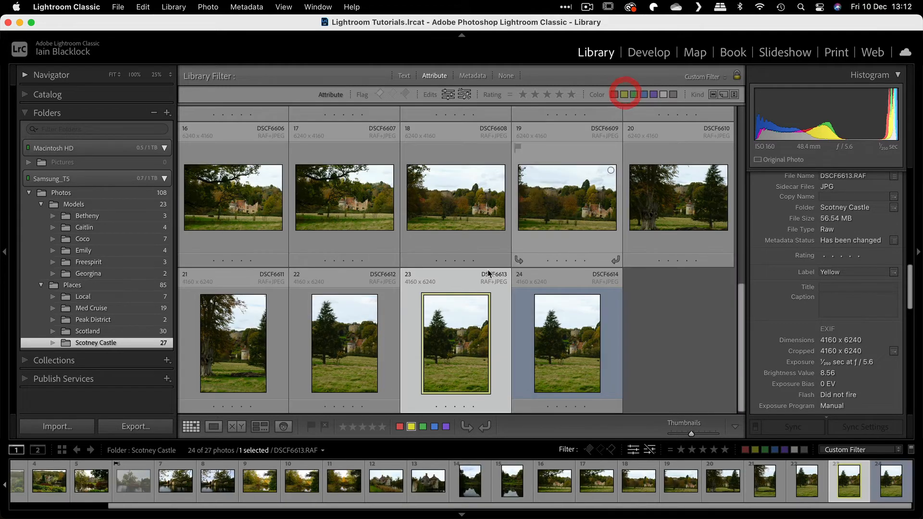
- Give photo DSCF6612 a red color label
{"action": "right_click", "coordinate": [321, 288]}
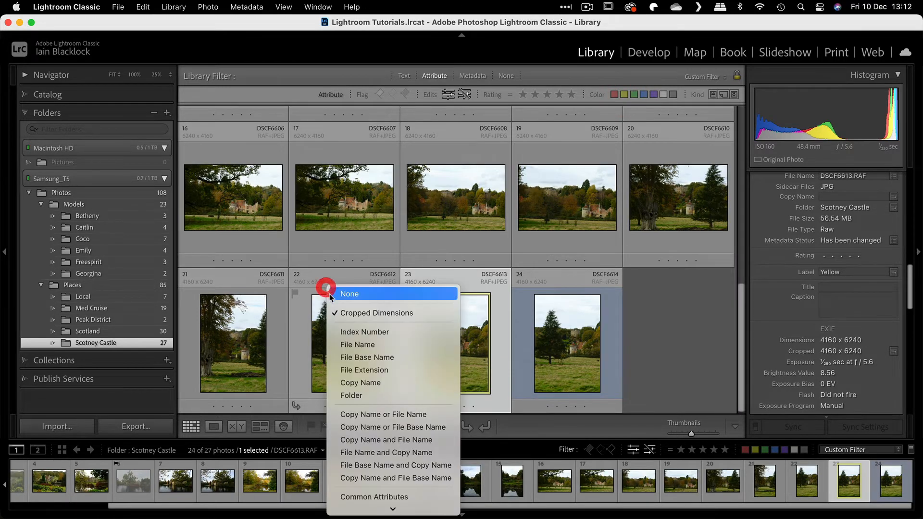
{"action": "left_click", "coordinate": [297, 327]}
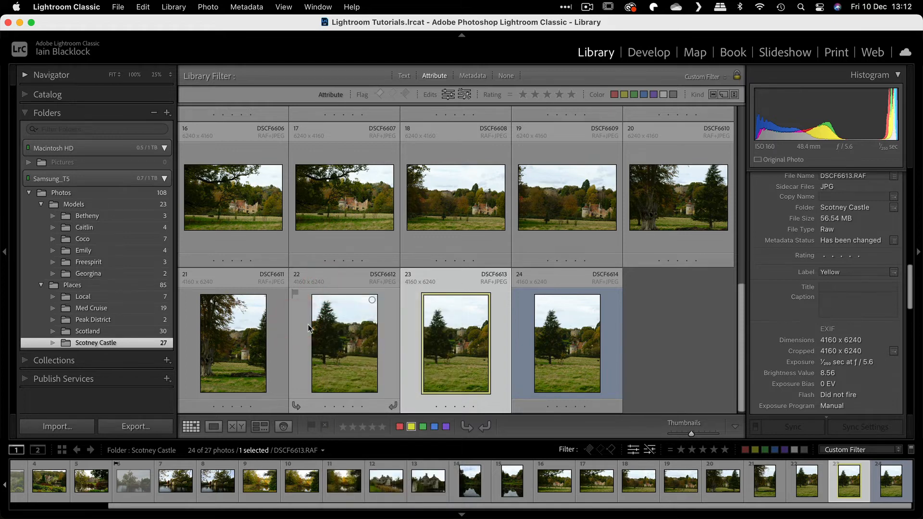
{"action": "left_click", "coordinate": [308, 325]}
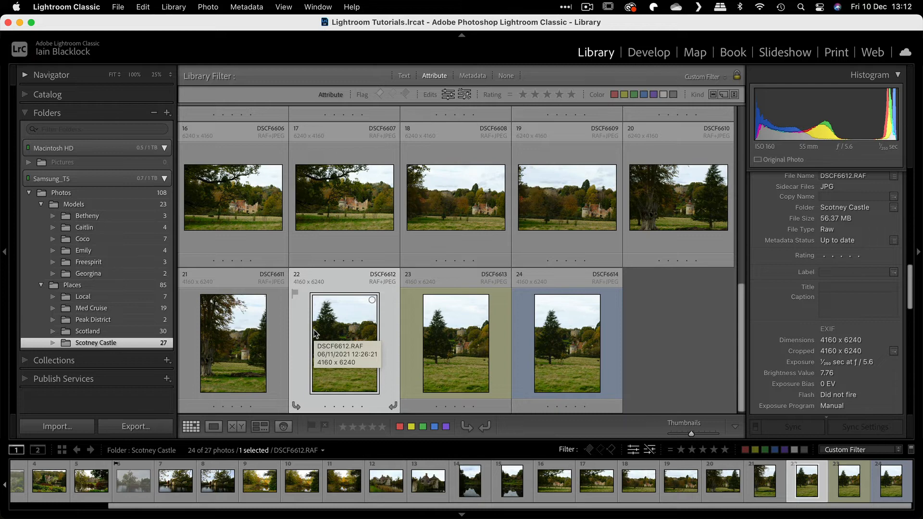
{"action": "key", "text": "6"}
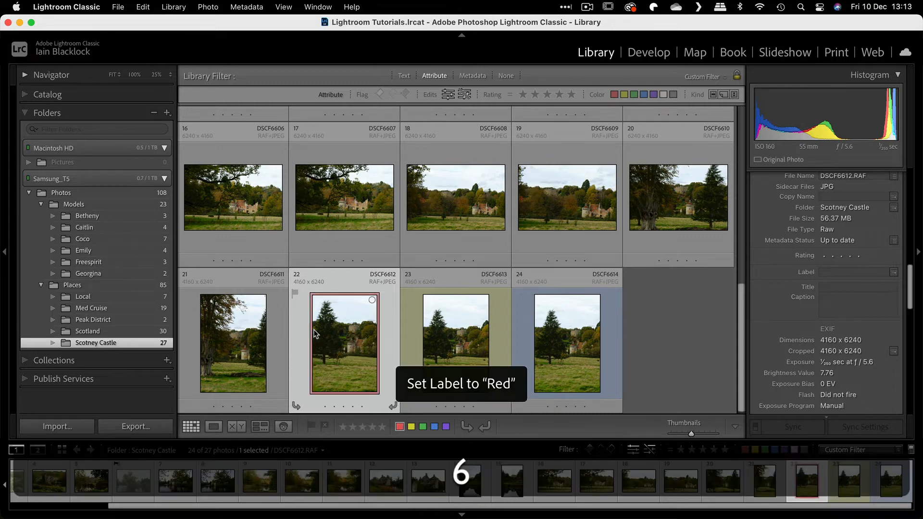
- Change photo DSCF6612's color label to yellow, to green, and finally to blue
{"action": "key", "text": "7"}
{"action": "key", "text": "8"}
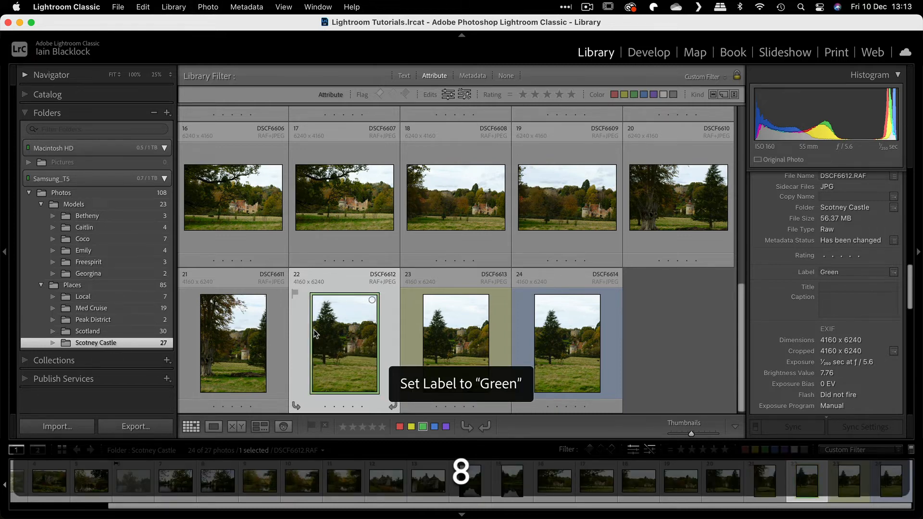
{"action": "key", "text": "9"}
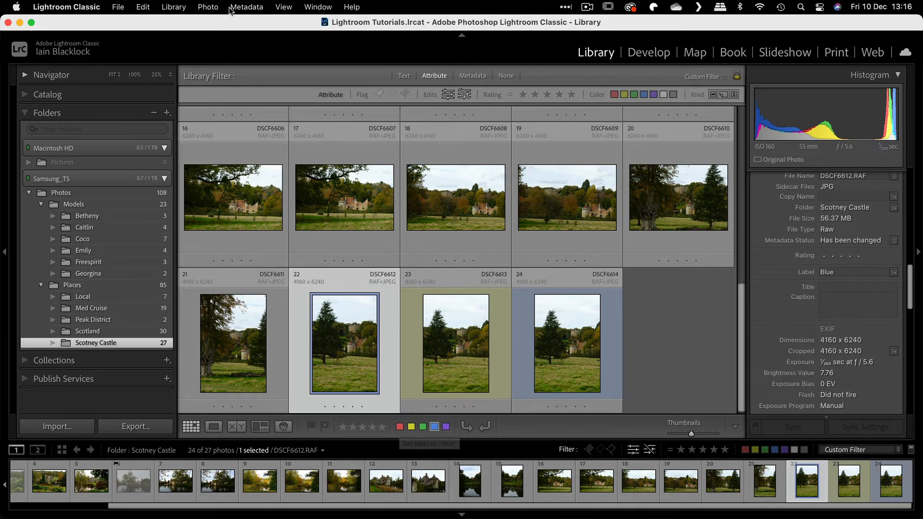
- Review the color label set's names for images, folders and collections plus its preset options, and close the editor without changes
{"action": "left_click", "coordinate": [246, 7]}
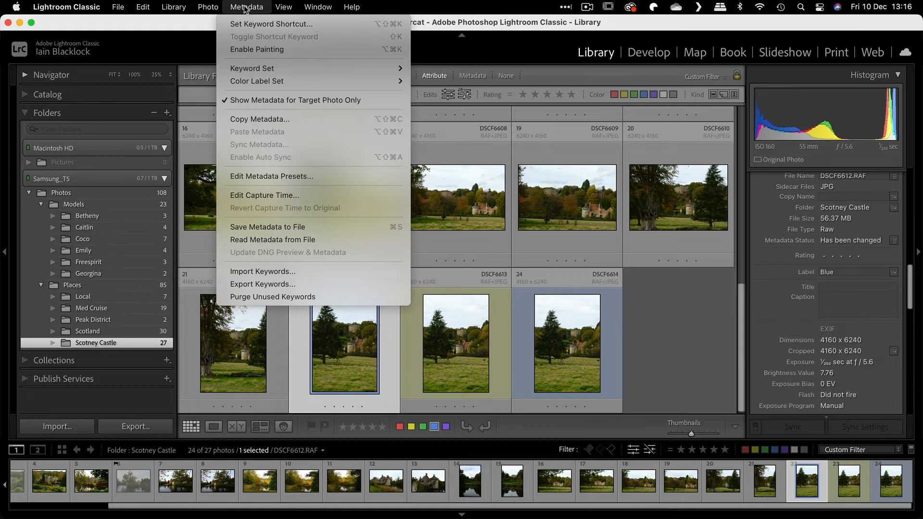
{"action": "mouse_move", "coordinate": [253, 82]}
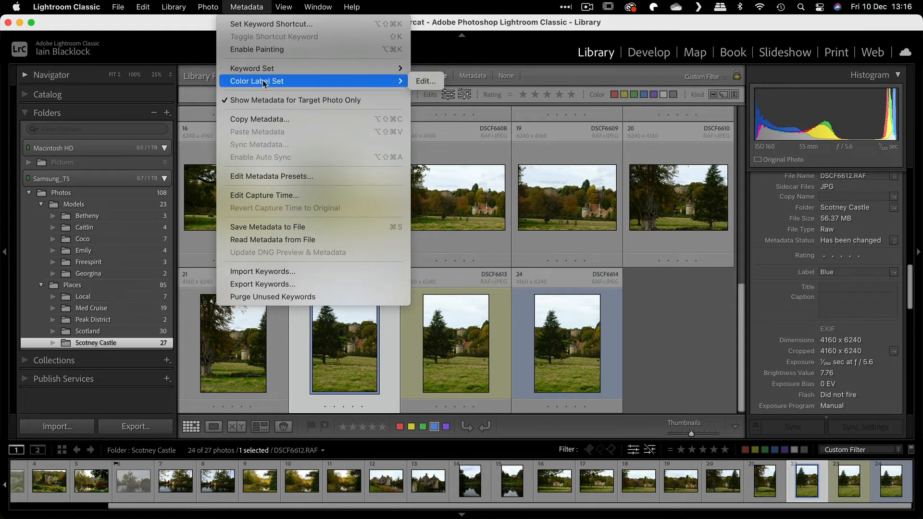
{"action": "left_click", "coordinate": [425, 81]}
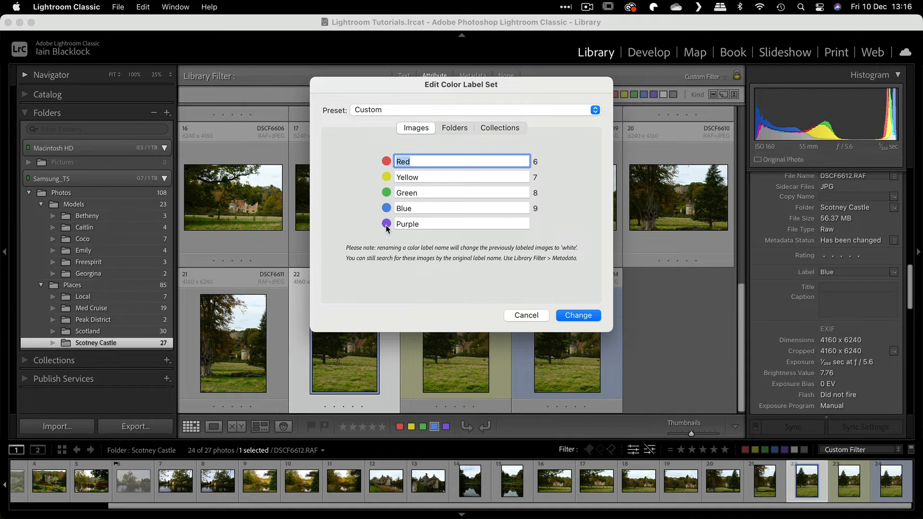
{"action": "left_click", "coordinate": [456, 129]}
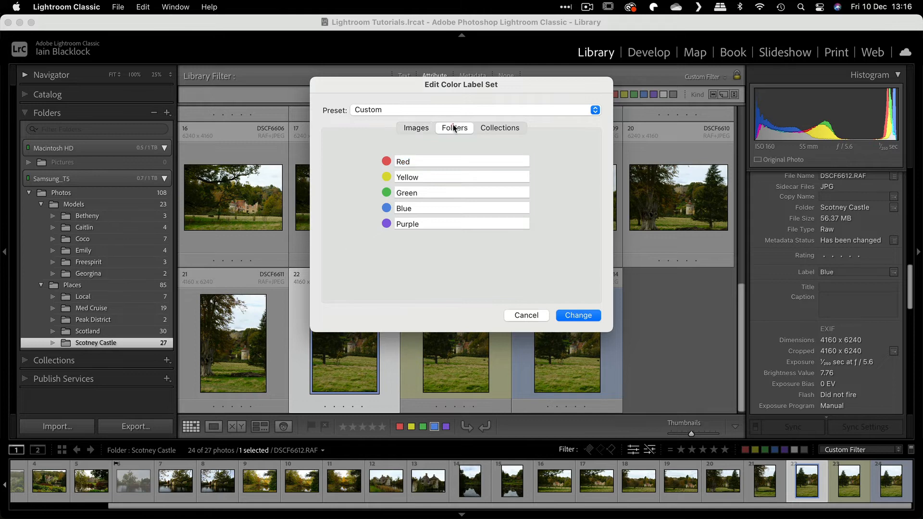
{"action": "left_click", "coordinate": [497, 130]}
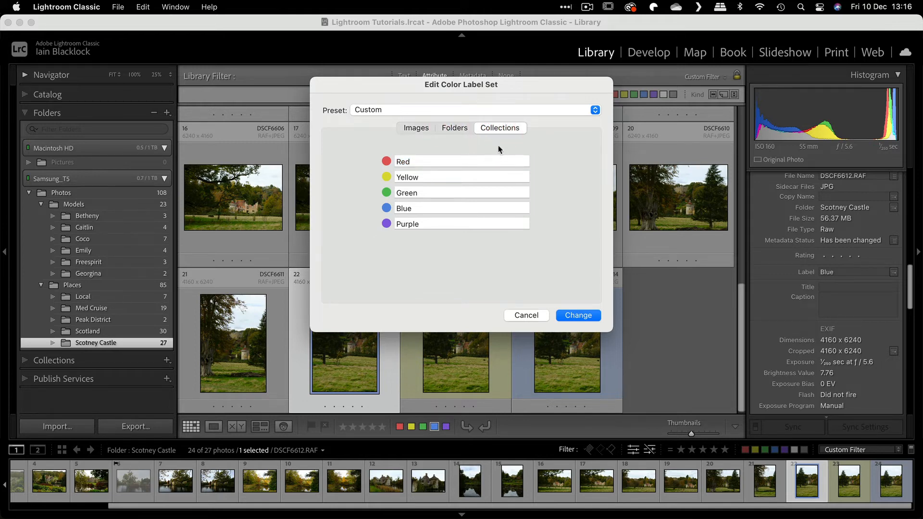
{"action": "left_click", "coordinate": [436, 111]}
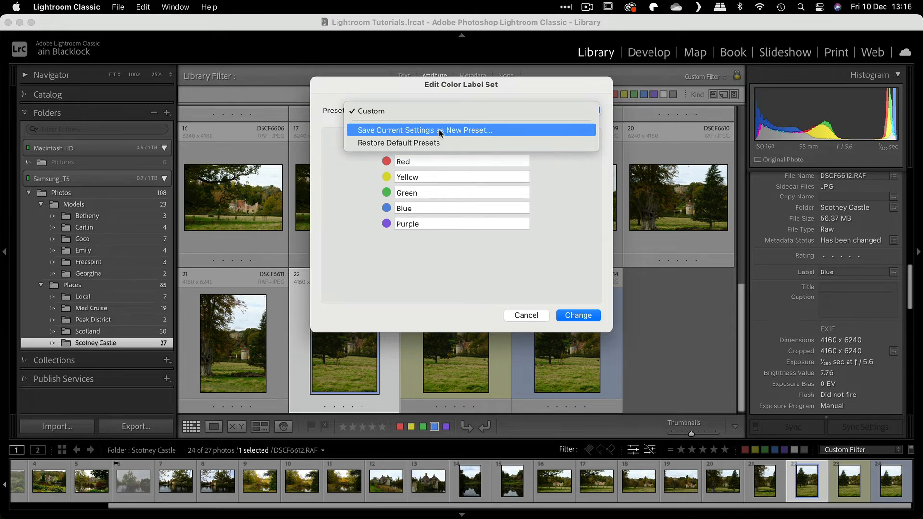
{"action": "left_click", "coordinate": [361, 170]}
{"action": "left_click", "coordinate": [527, 316]}
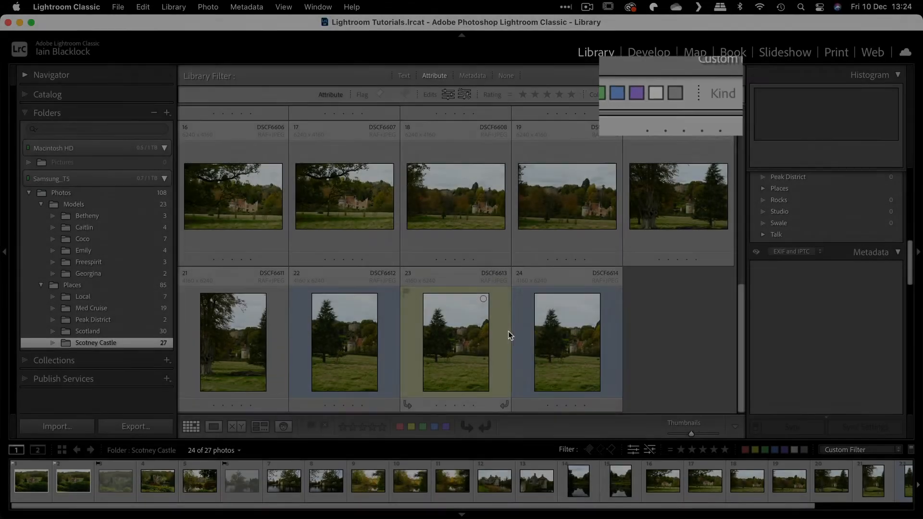
- Examine the label entry in the metadata of photos DSCF6614 and DSCF6613
{"action": "left_click", "coordinate": [520, 332]}
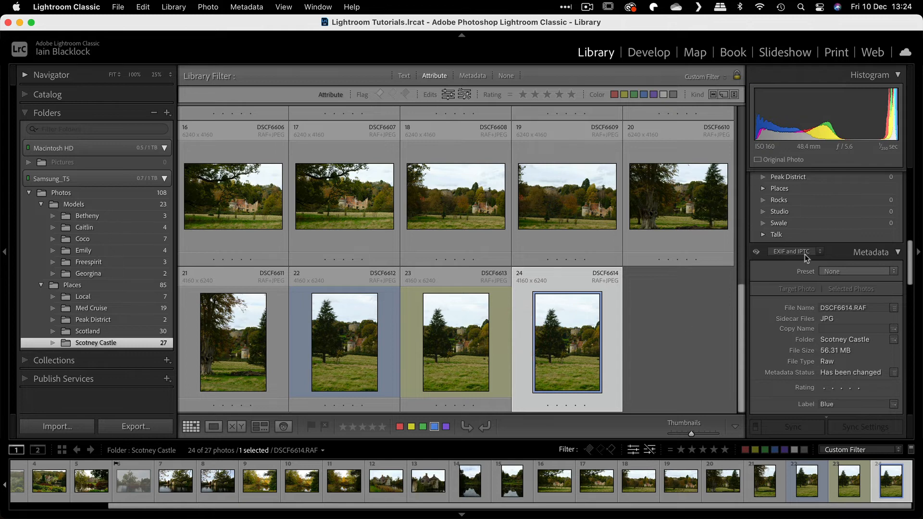
{"action": "scroll", "coordinate": [864, 251], "scroll_direction": "up", "scroll_amount": 1}
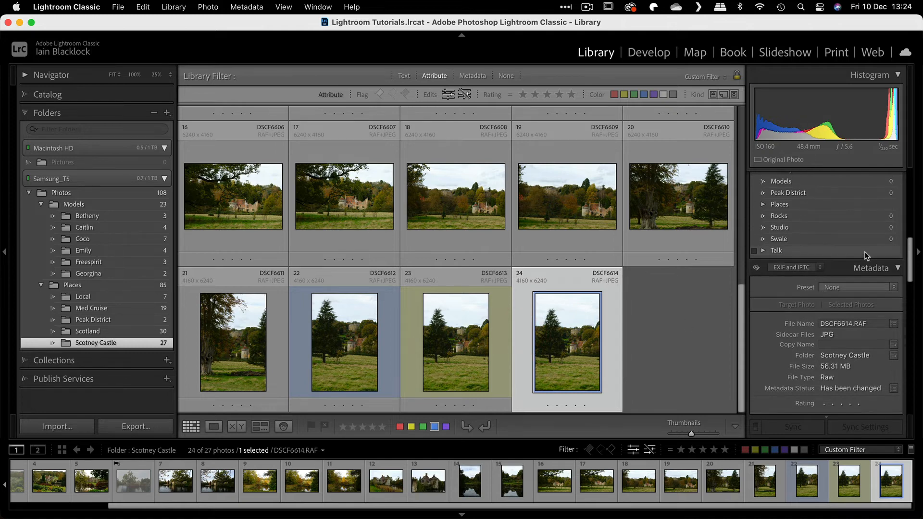
{"action": "scroll", "coordinate": [860, 268], "scroll_direction": "down", "scroll_amount": 2}
{"action": "scroll", "coordinate": [856, 267], "scroll_direction": "down", "scroll_amount": 4}
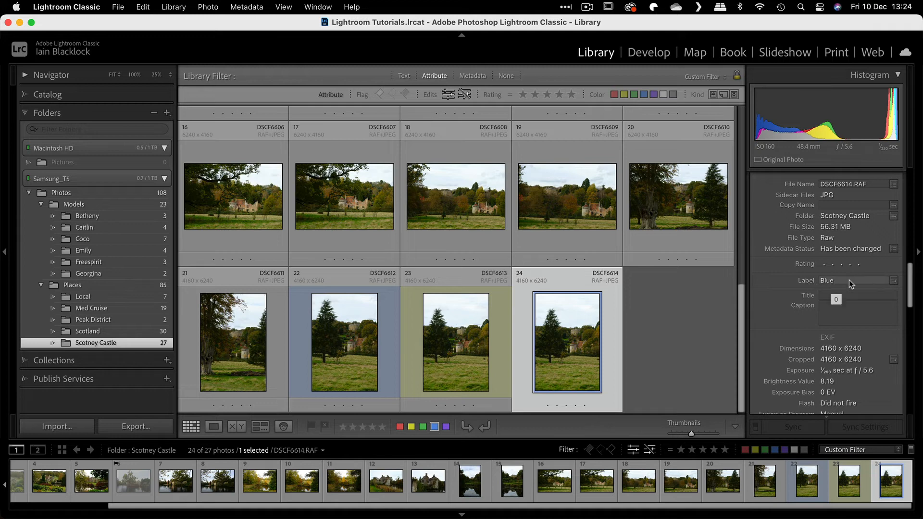
{"action": "left_click", "coordinate": [500, 325]}
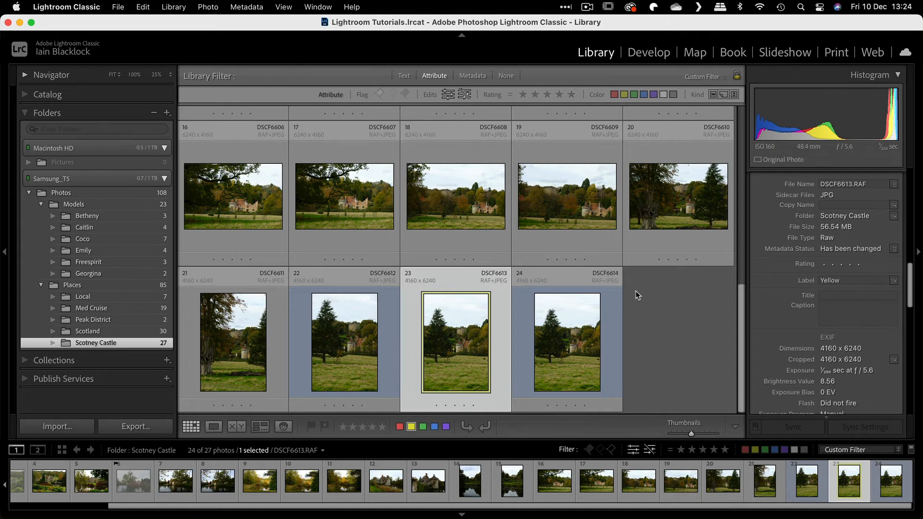
- Enter the custom label text "Grey" in the metadata of photo DSCF6603
{"action": "scroll", "coordinate": [636, 291], "scroll_direction": "up", "scroll_amount": 5}
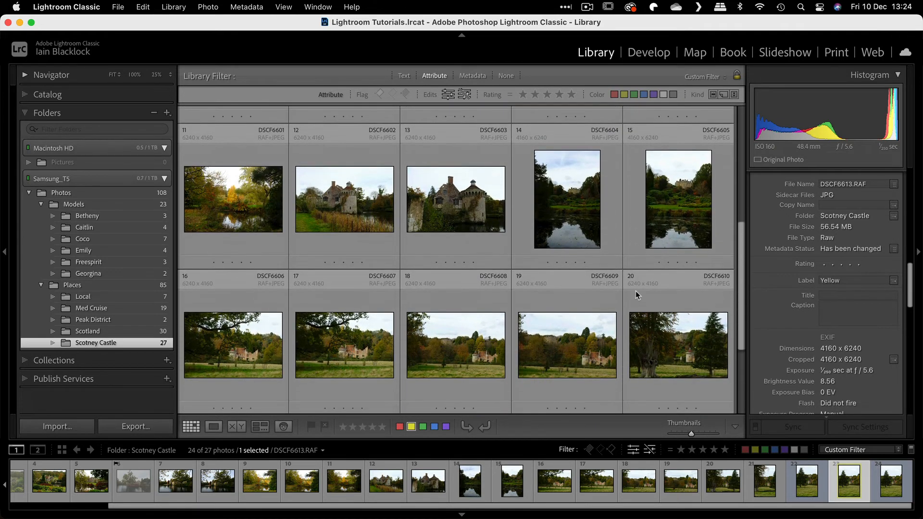
{"action": "left_click", "coordinate": [455, 247]}
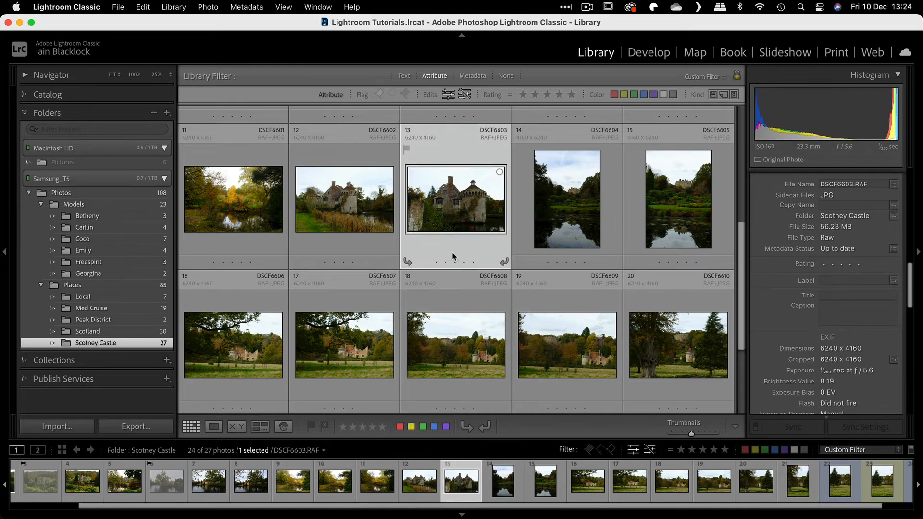
{"action": "left_click", "coordinate": [826, 282]}
{"action": "type", "text": "G"}
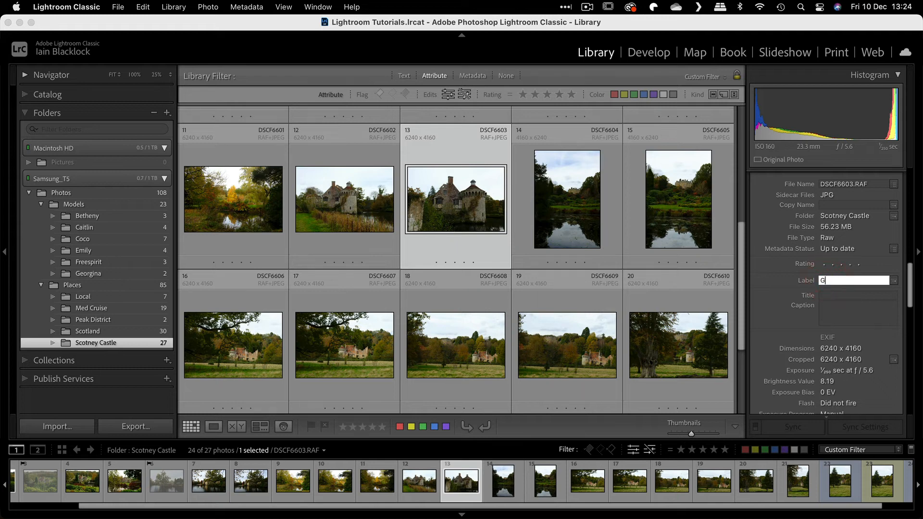
{"action": "type", "text": "rey"}
{"action": "key", "text": "Return"}
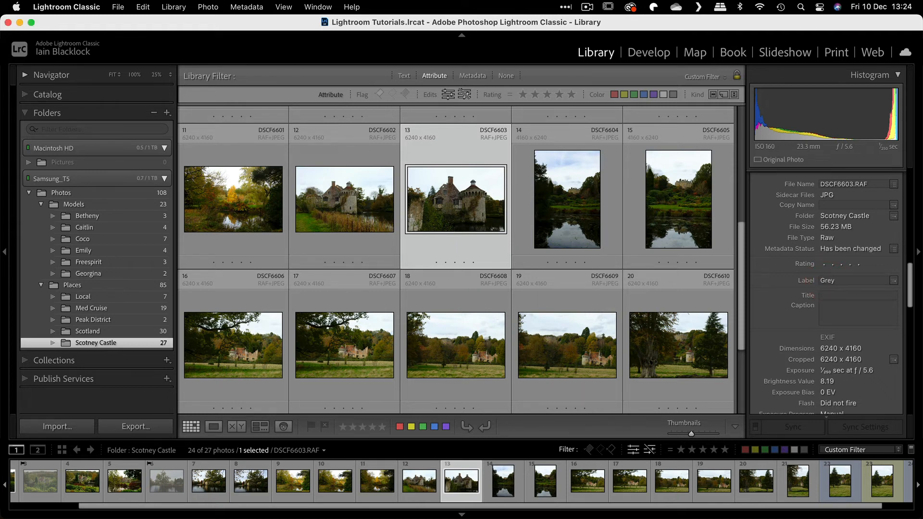
- Filter the folder by attribute to photos with a custom color label
{"action": "scroll", "coordinate": [447, 279], "scroll_direction": "up", "scroll_amount": 1}
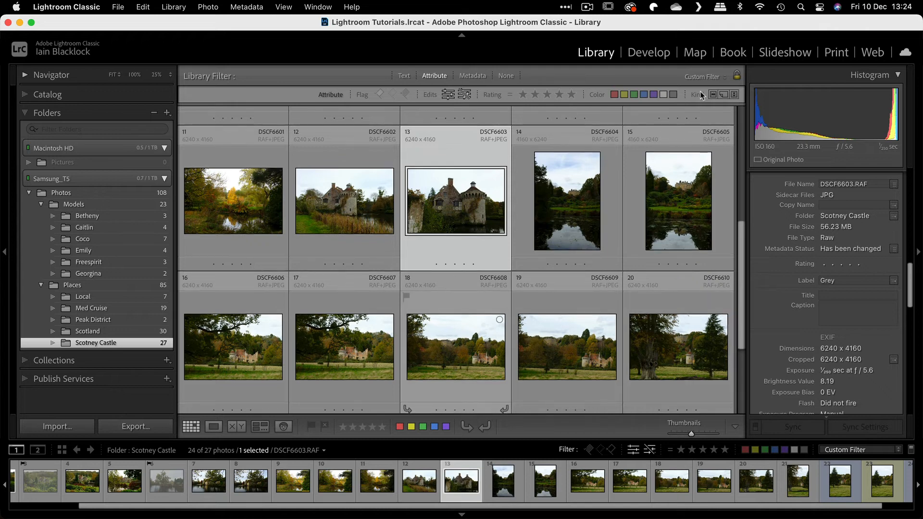
{"action": "left_click", "coordinate": [664, 95]}
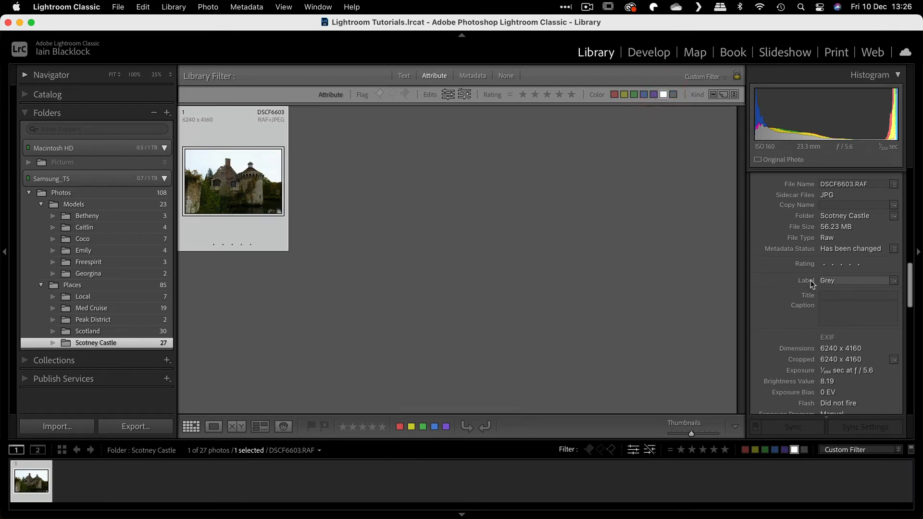
{"action": "scroll", "coordinate": [817, 269], "scroll_direction": "up", "scroll_amount": 2}
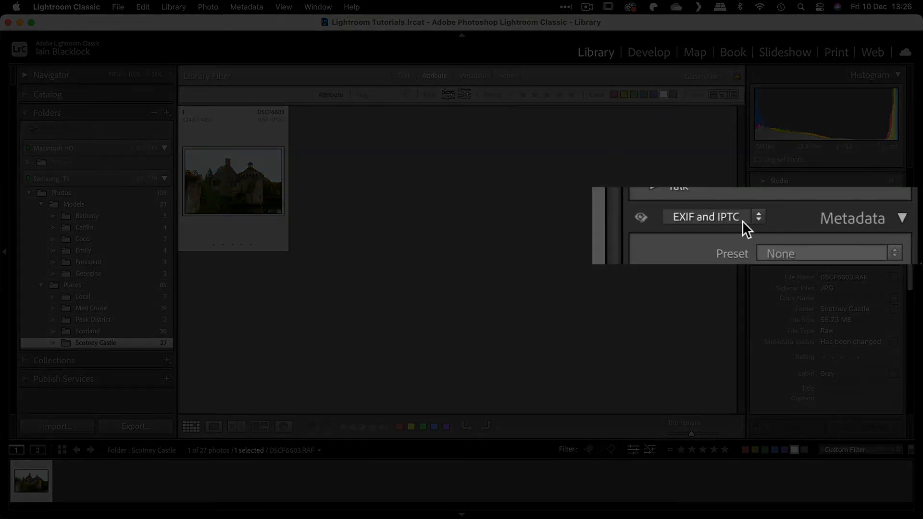
- Switch photo DSCF6603's metadata view to EXIF, examine its fields, and restore the EXIF and IPTC view
{"action": "left_click", "coordinate": [742, 221]}
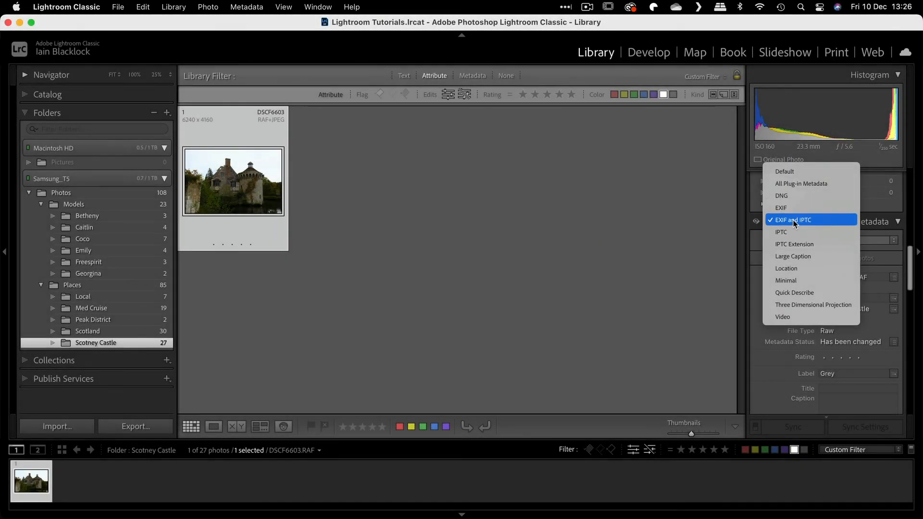
{"action": "left_click", "coordinate": [793, 223]}
{"action": "left_click", "coordinate": [793, 222]}
{"action": "left_click", "coordinate": [784, 202]}
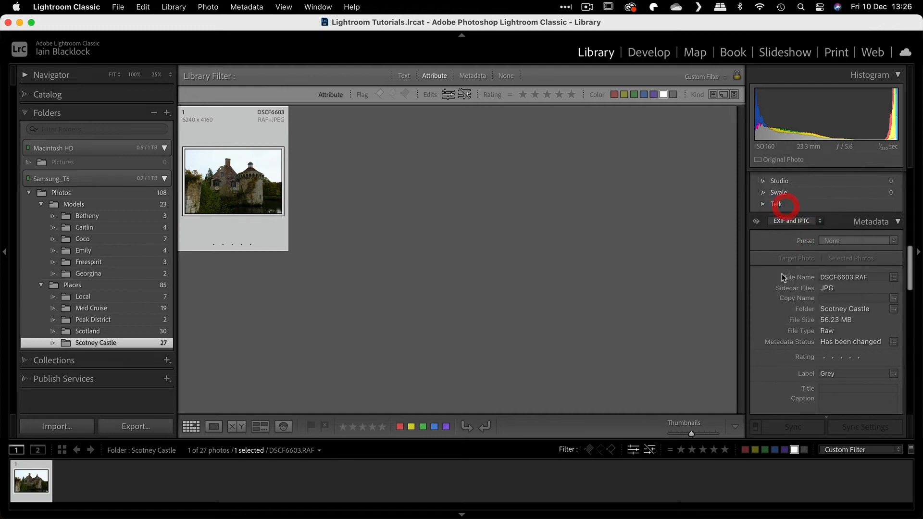
{"action": "scroll", "coordinate": [801, 313], "scroll_direction": "down", "scroll_amount": 10}
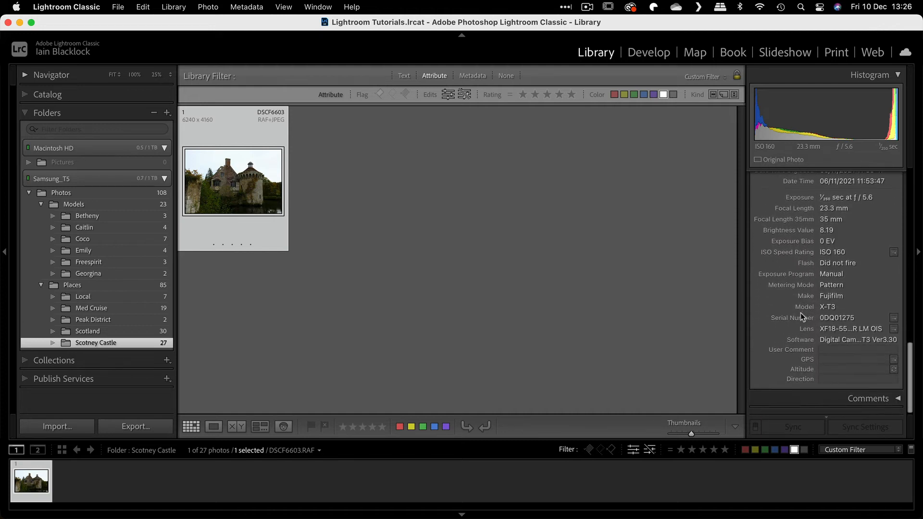
{"action": "scroll", "coordinate": [800, 313], "scroll_direction": "up", "scroll_amount": 8}
{"action": "left_click", "coordinate": [781, 250]}
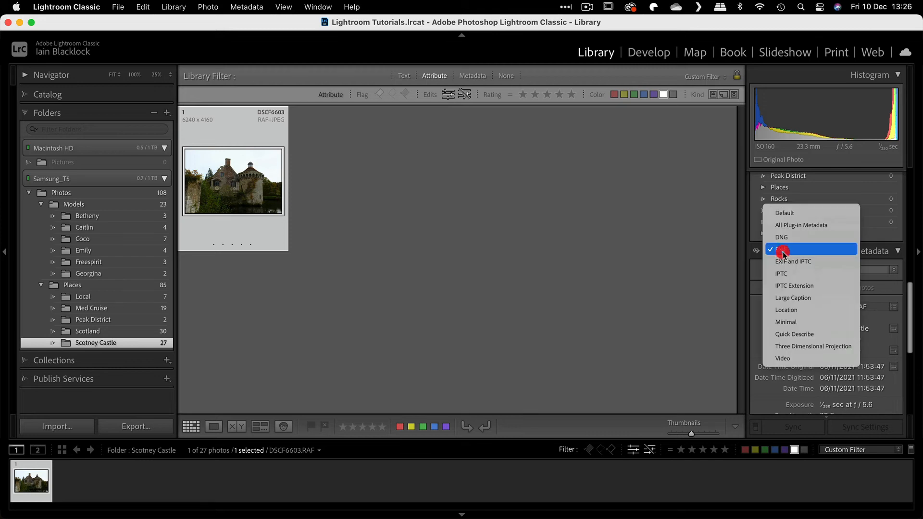
{"action": "left_click", "coordinate": [787, 262]}
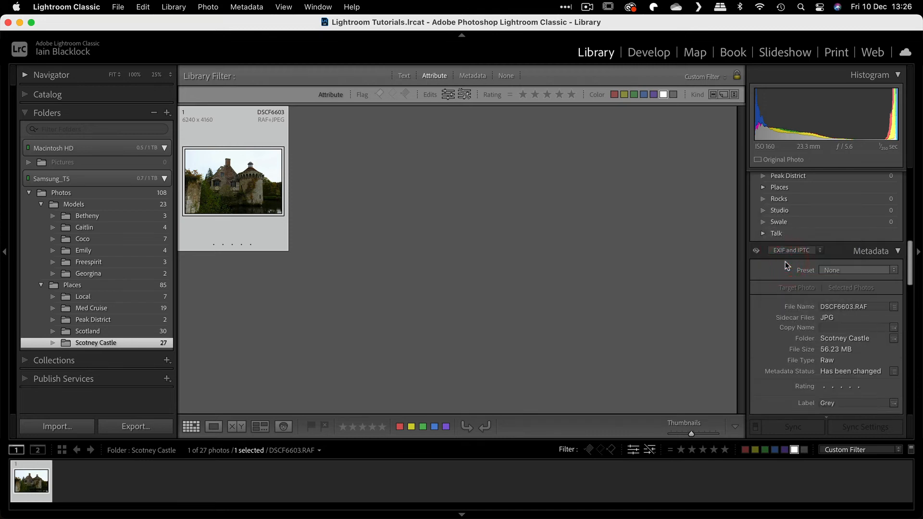
- Remove the custom-label restriction, filter the folder to unlabeled photos and look through them
{"action": "left_click", "coordinate": [664, 94]}
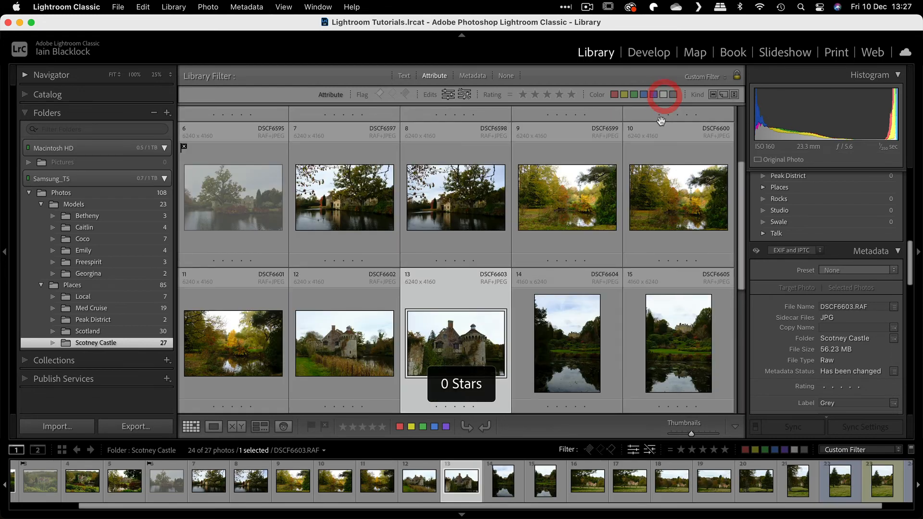
{"action": "left_click", "coordinate": [674, 94]}
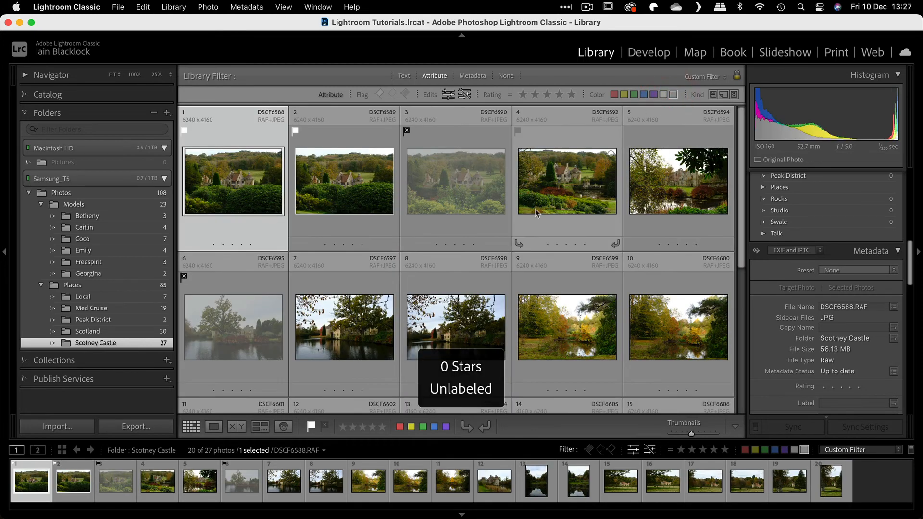
{"action": "scroll", "coordinate": [535, 209], "scroll_direction": "down", "scroll_amount": 4}
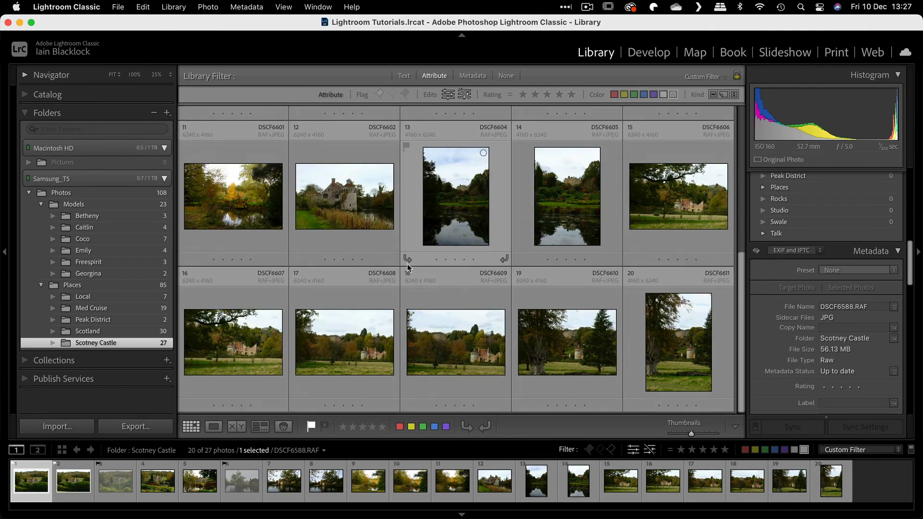
{"action": "scroll", "coordinate": [408, 264], "scroll_direction": "up", "scroll_amount": 4}
{"action": "scroll", "coordinate": [407, 265], "scroll_direction": "down", "scroll_amount": 4}
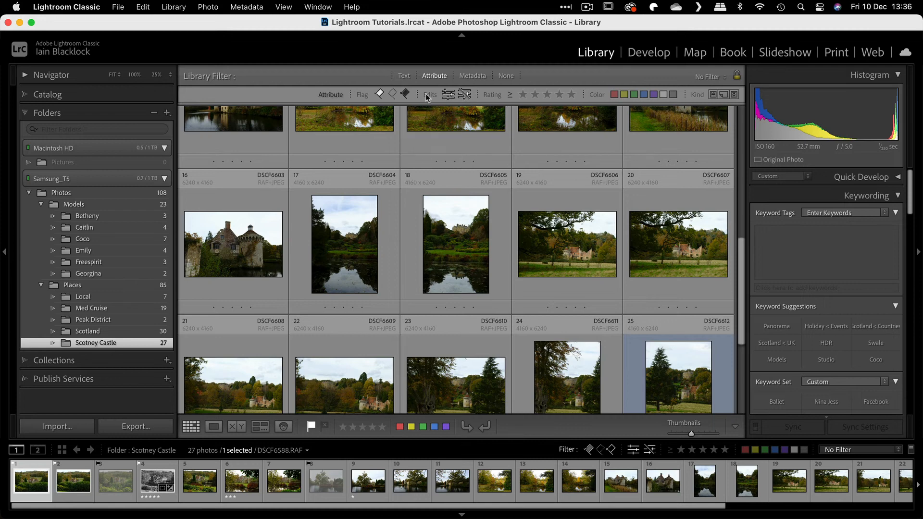
- Filter the Scotney Castle folder by edit status to edited photos only
{"action": "left_click", "coordinate": [442, 94]}
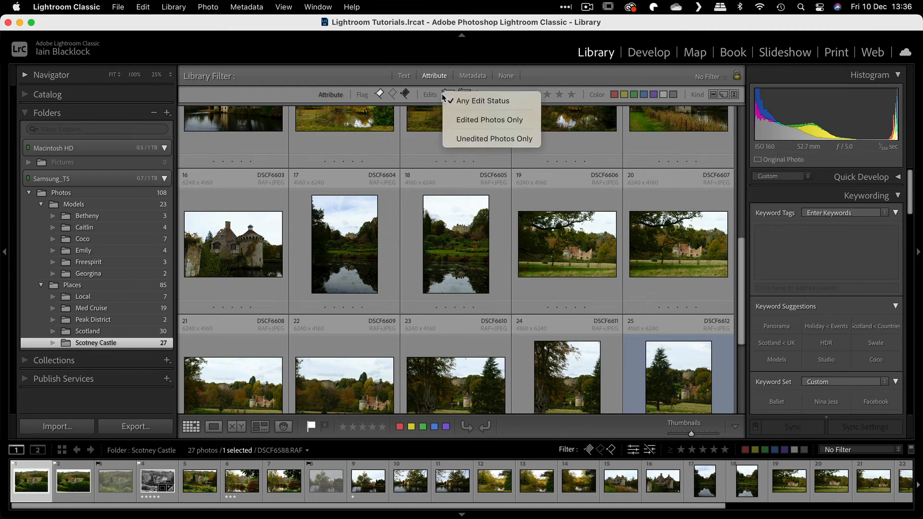
{"action": "left_click", "coordinate": [441, 96]}
{"action": "left_click", "coordinate": [443, 96]}
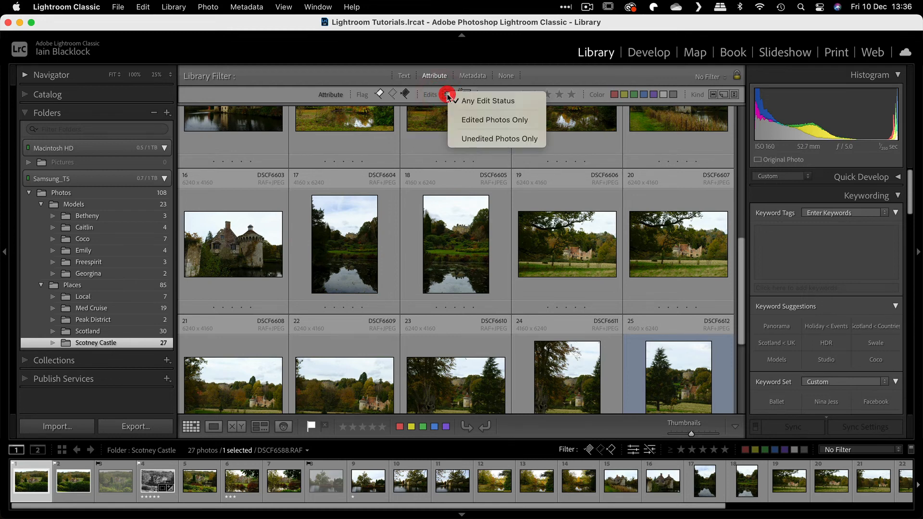
{"action": "left_click", "coordinate": [485, 120]}
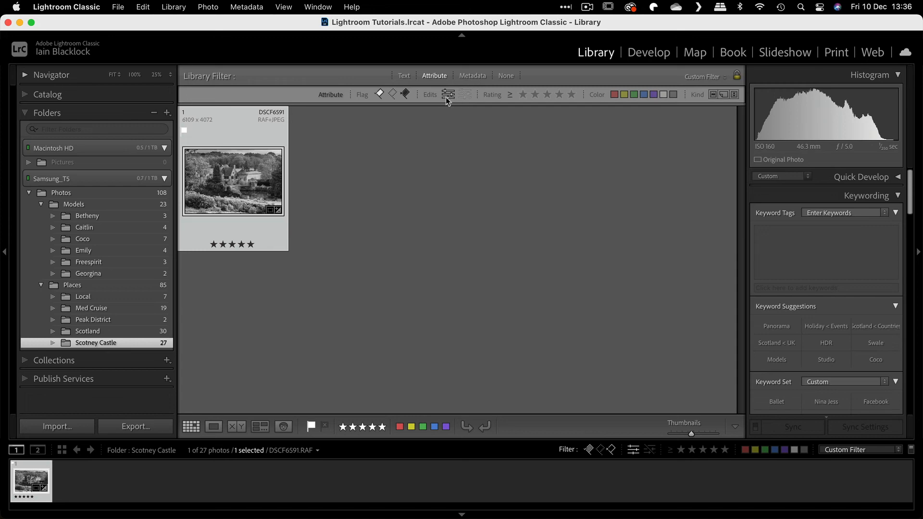
- Filter the Scotney Castle folder to unedited photos only, and restore the filter to any edit status
{"action": "left_click", "coordinate": [464, 95]}
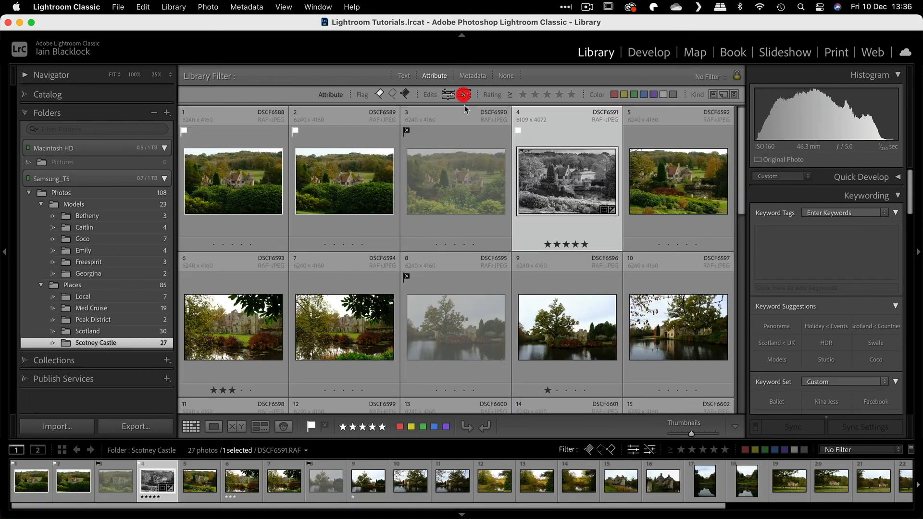
{"action": "left_click", "coordinate": [447, 95]}
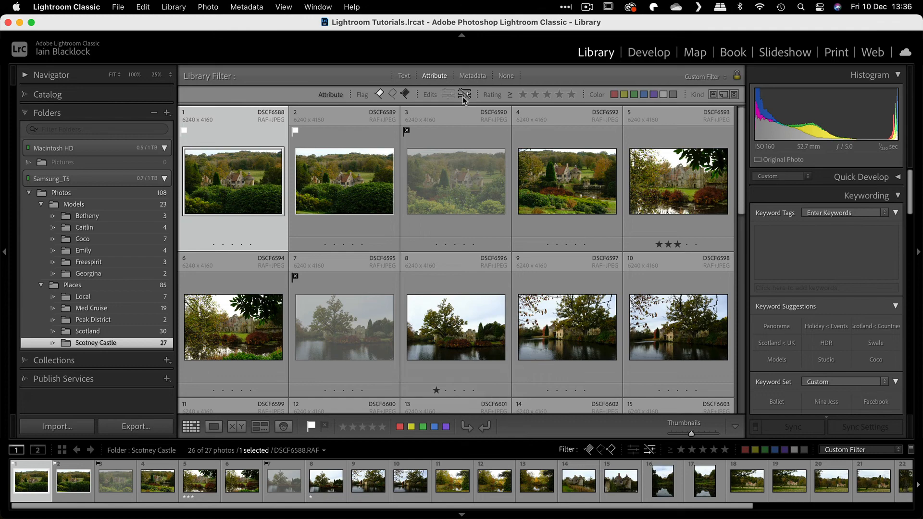
{"action": "left_click", "coordinate": [448, 94]}
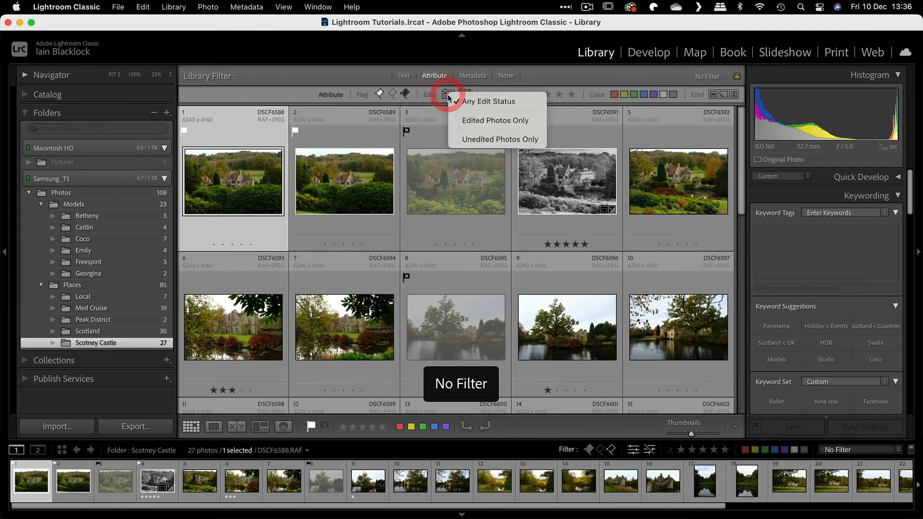
{"action": "left_click", "coordinate": [542, 73]}
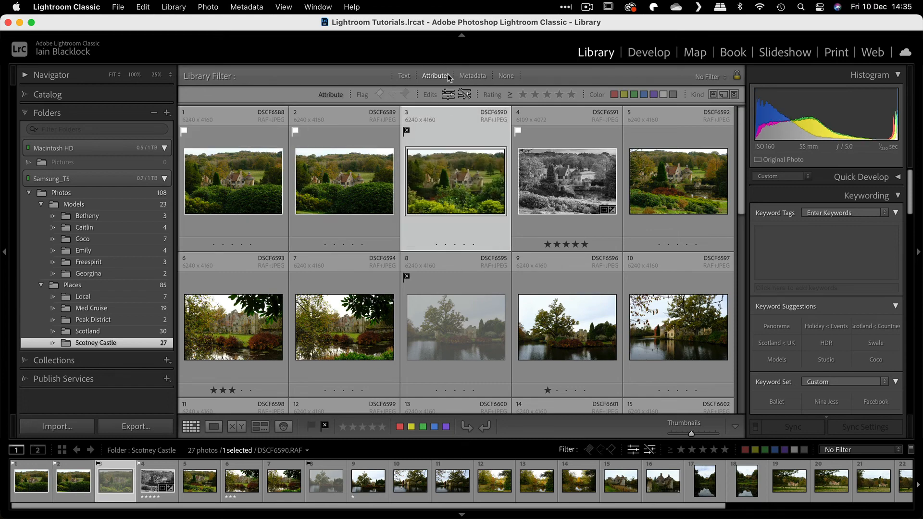
- Filter the folder to rejected photos and open the Delete Rejected Photos options, cancelling the deletion and turning the library filter off
{"action": "left_click", "coordinate": [406, 94]}
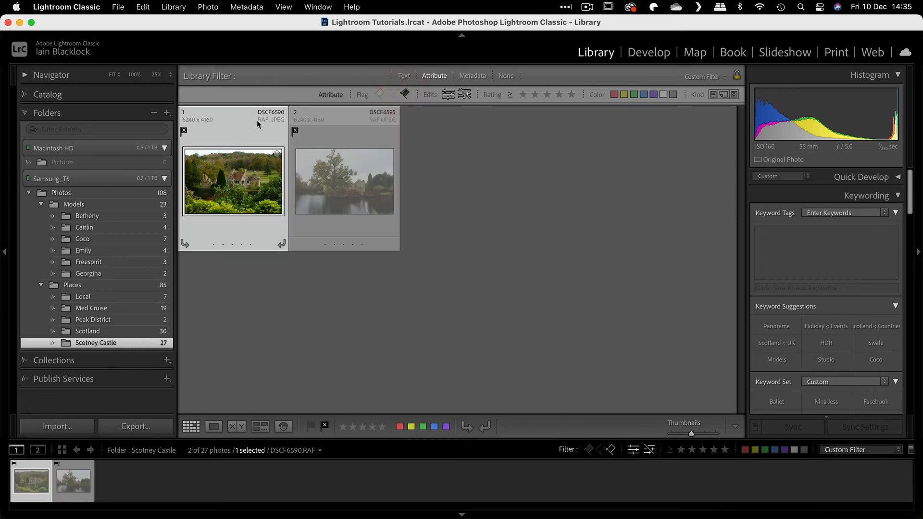
{"action": "left_click", "coordinate": [208, 7]}
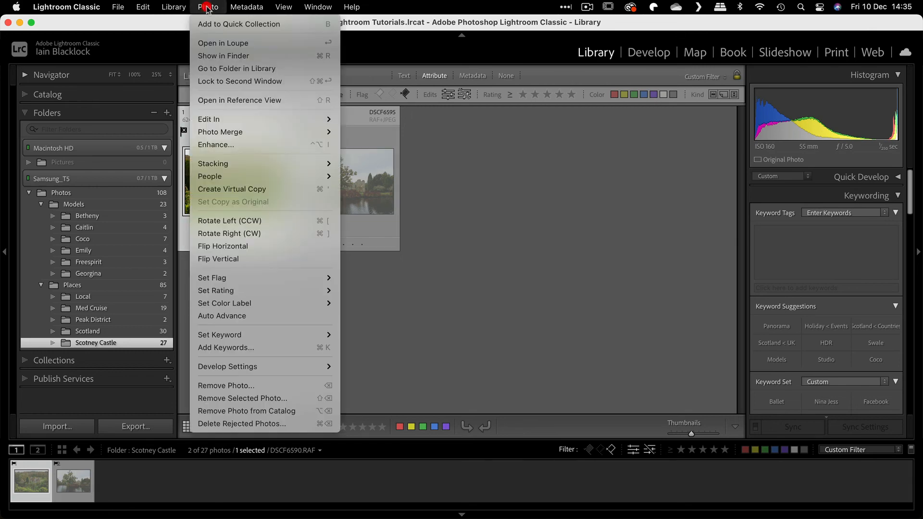
{"action": "left_click", "coordinate": [230, 425]}
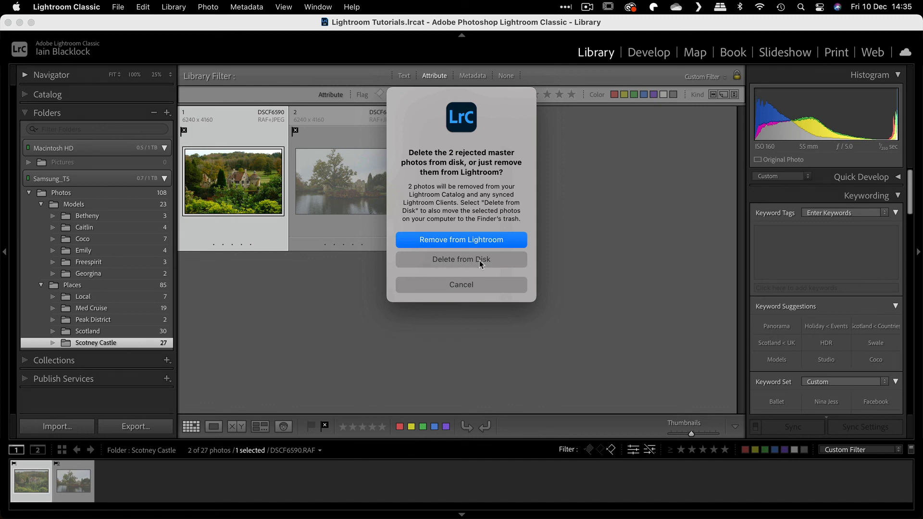
{"action": "left_click", "coordinate": [465, 286]}
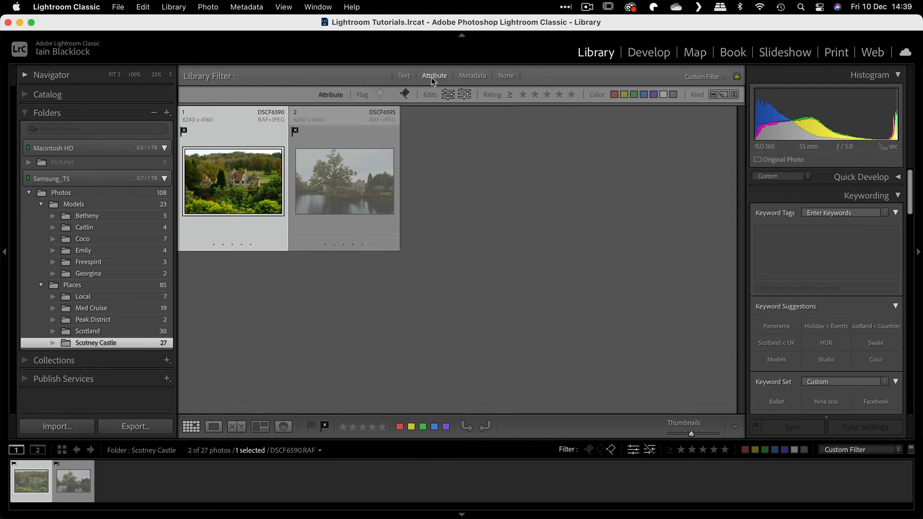
{"action": "left_click", "coordinate": [431, 77]}
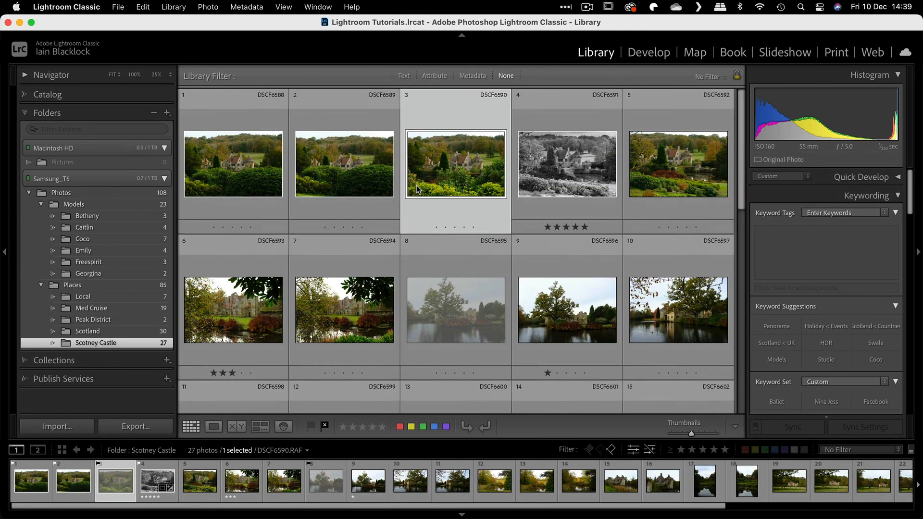